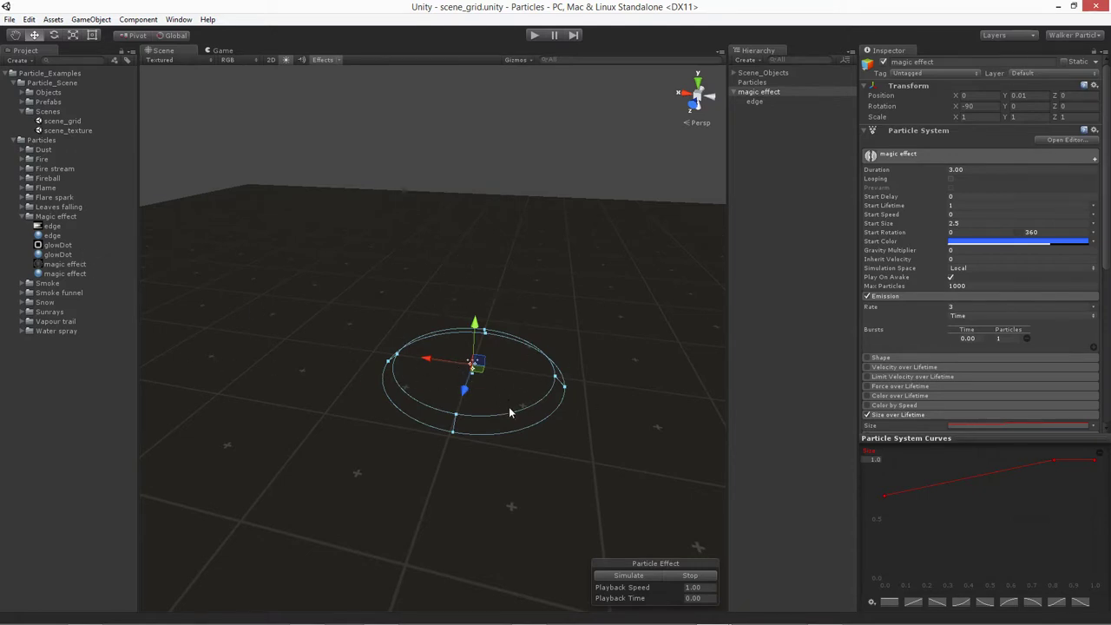
Create a new particle system in the scene and name it glow.
{"action": "left_click", "coordinate": [748, 61]}
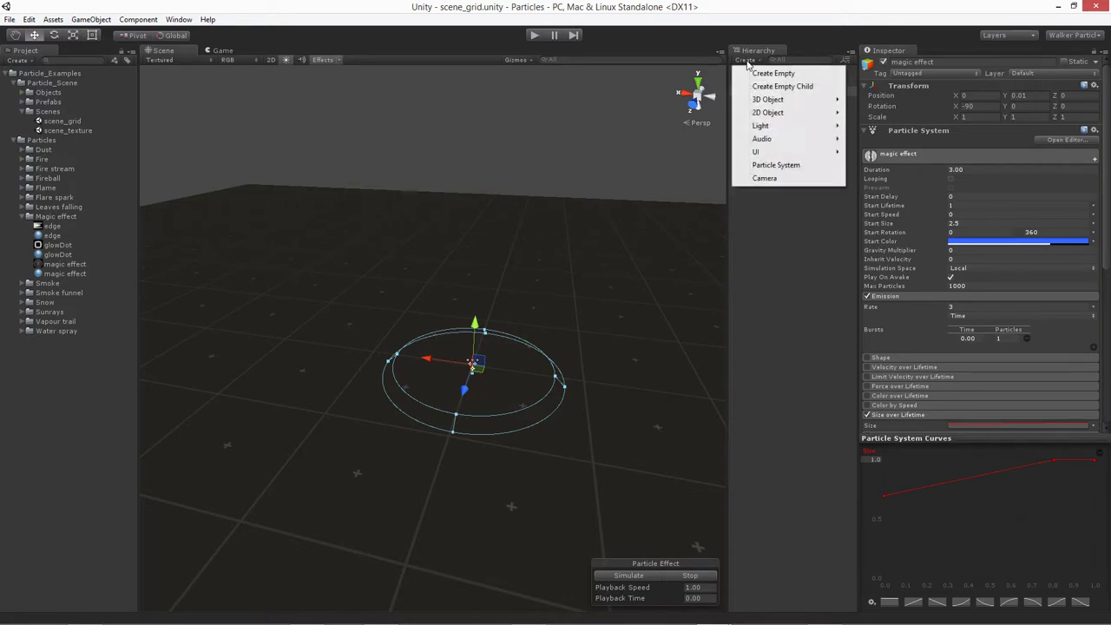
{"action": "left_click", "coordinate": [775, 166]}
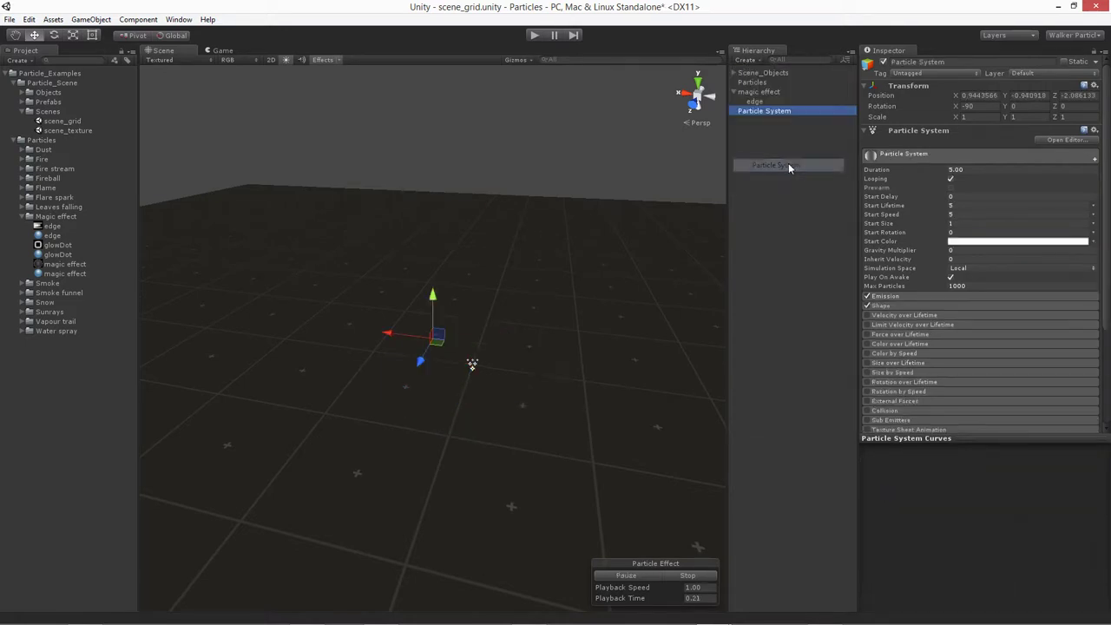
{"action": "left_click", "coordinate": [769, 111]}
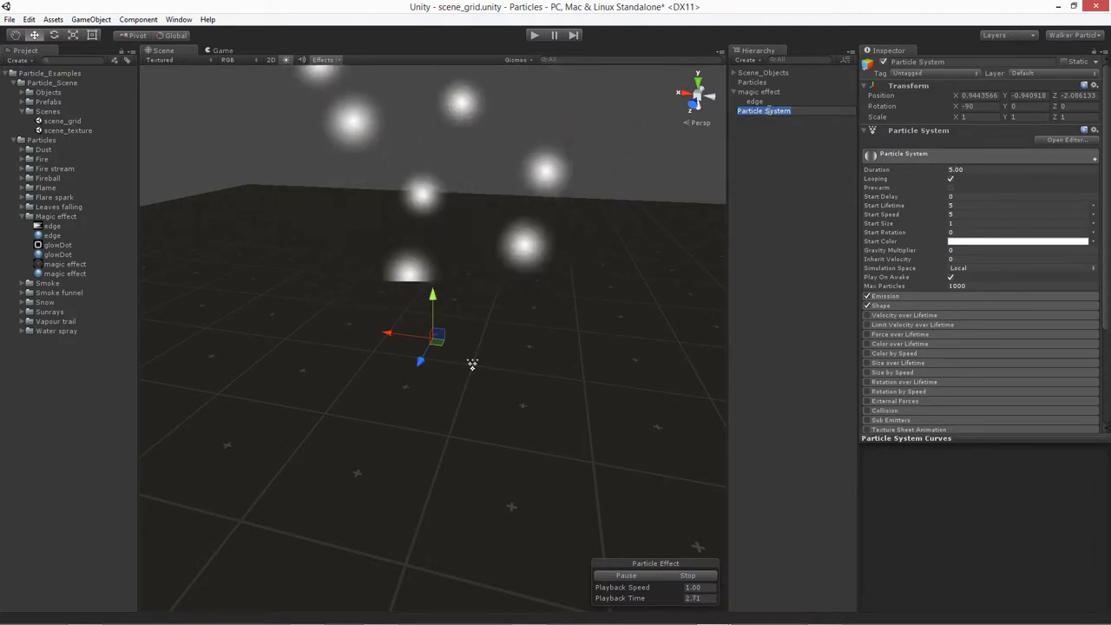
{"action": "type", "text": "glow"}
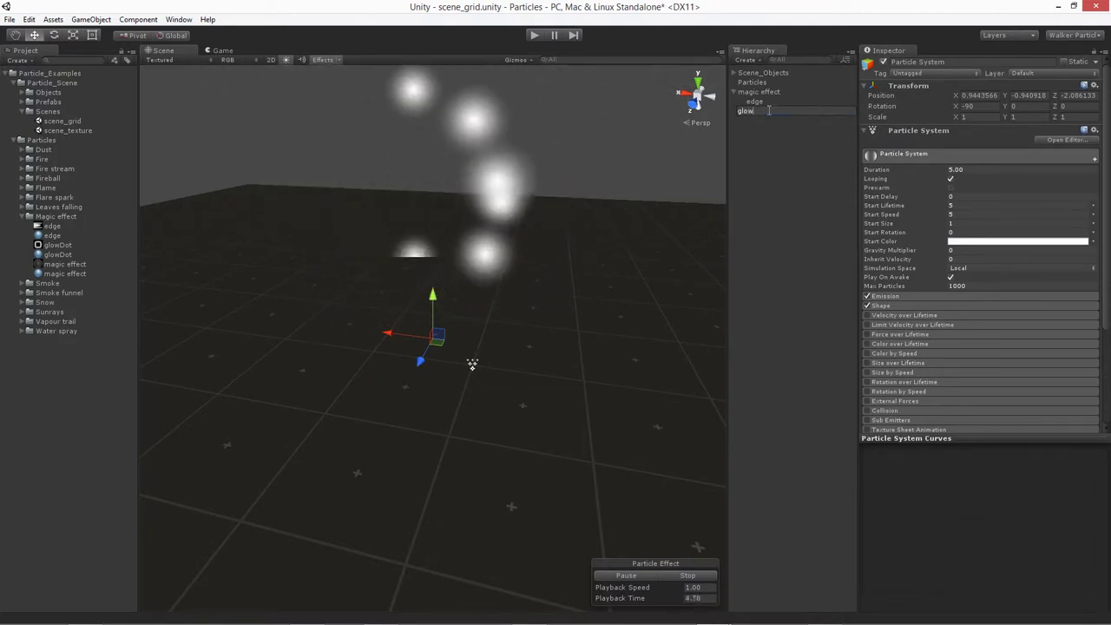
{"action": "key", "text": "Return"}
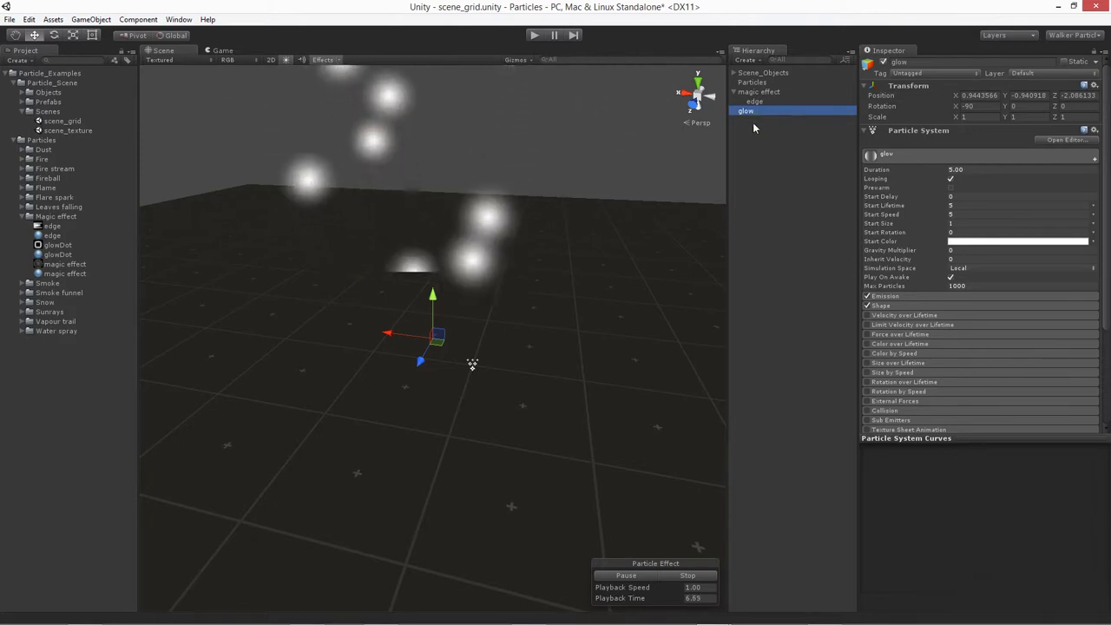
Make glow a child of the magic effect object and set its position to 0, 0, 0.
{"action": "left_click_drag", "start_coordinate": [745, 115], "coordinate": [778, 94]}
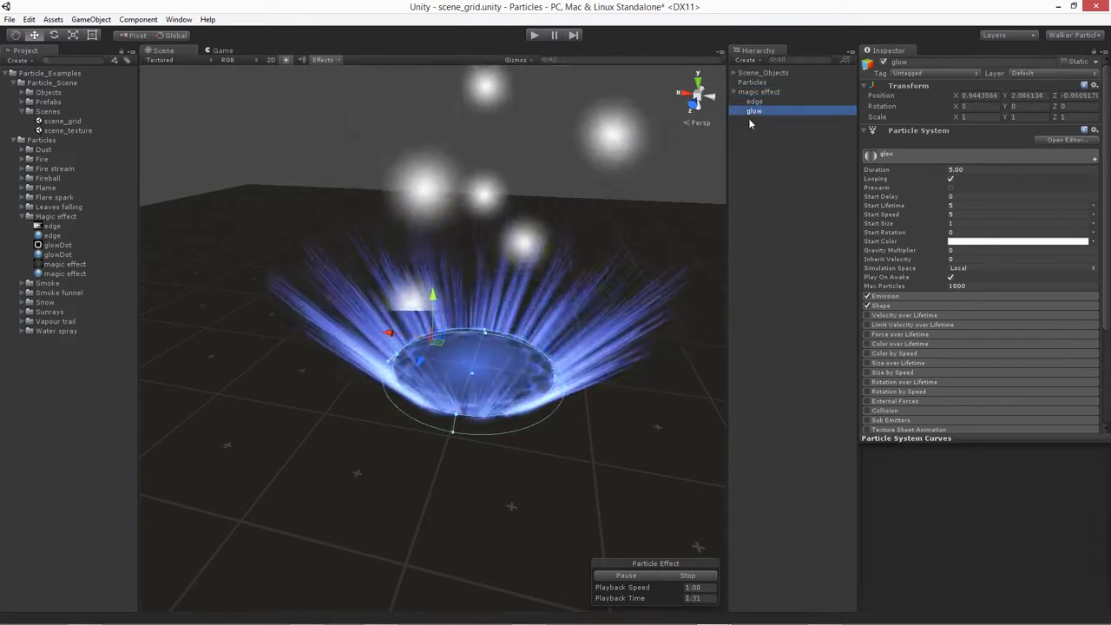
{"action": "left_click", "coordinate": [976, 95]}
{"action": "type", "text": "0"}
{"action": "key", "text": "Tab"}
{"action": "type", "text": "0"}
{"action": "key", "text": "Tab"}
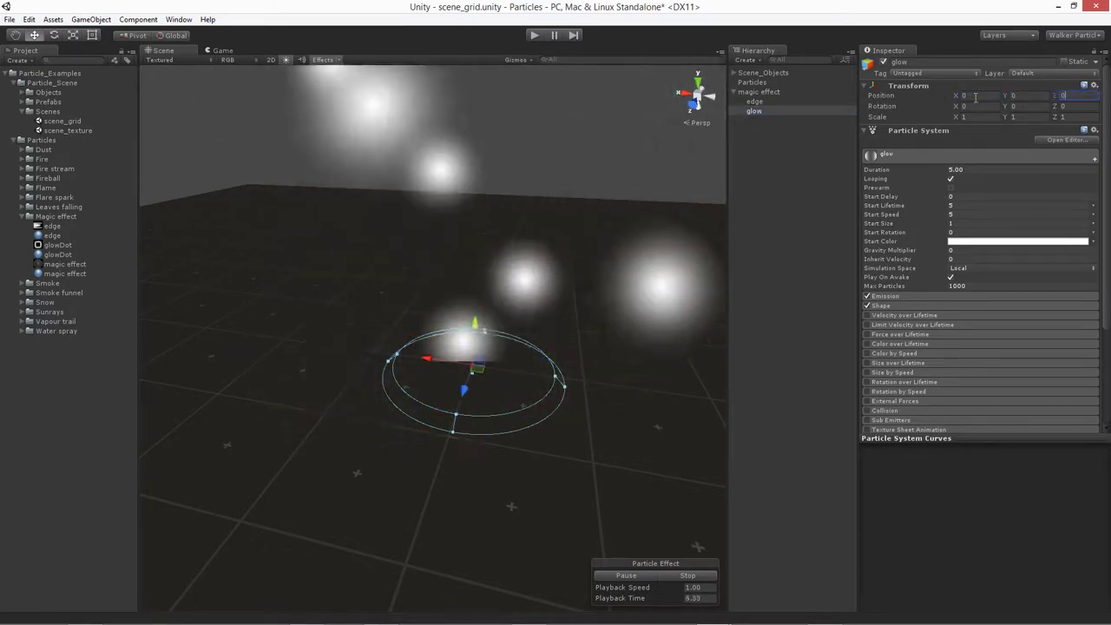
{"action": "type", "text": "0"}
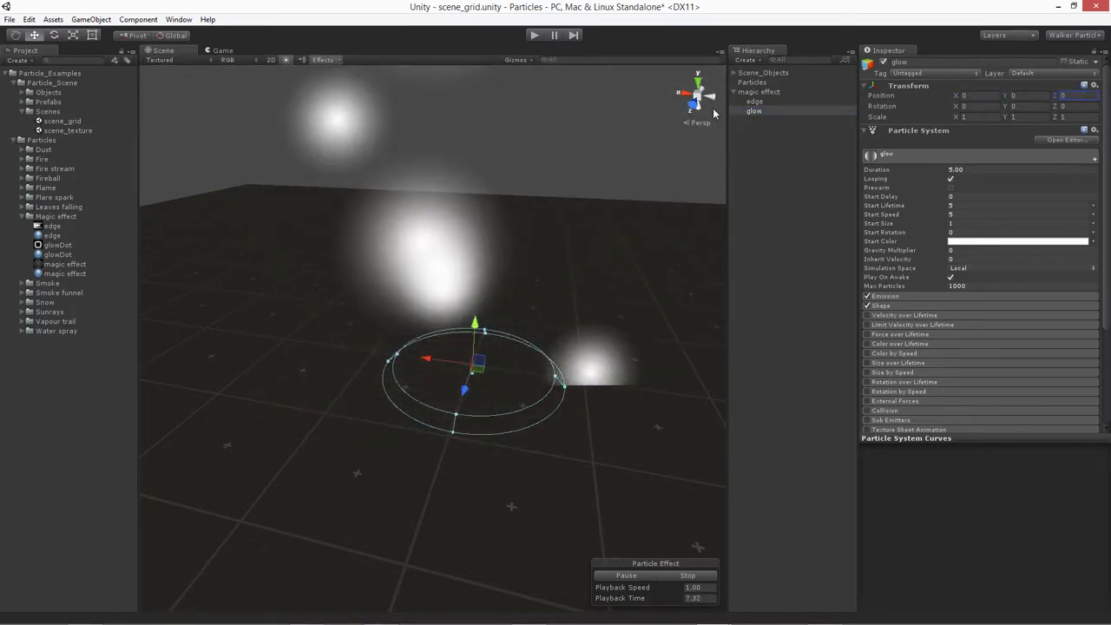
Assign the glowDot material from the Magic effect folder to the glow system's renderer.
{"action": "left_click", "coordinate": [908, 439]}
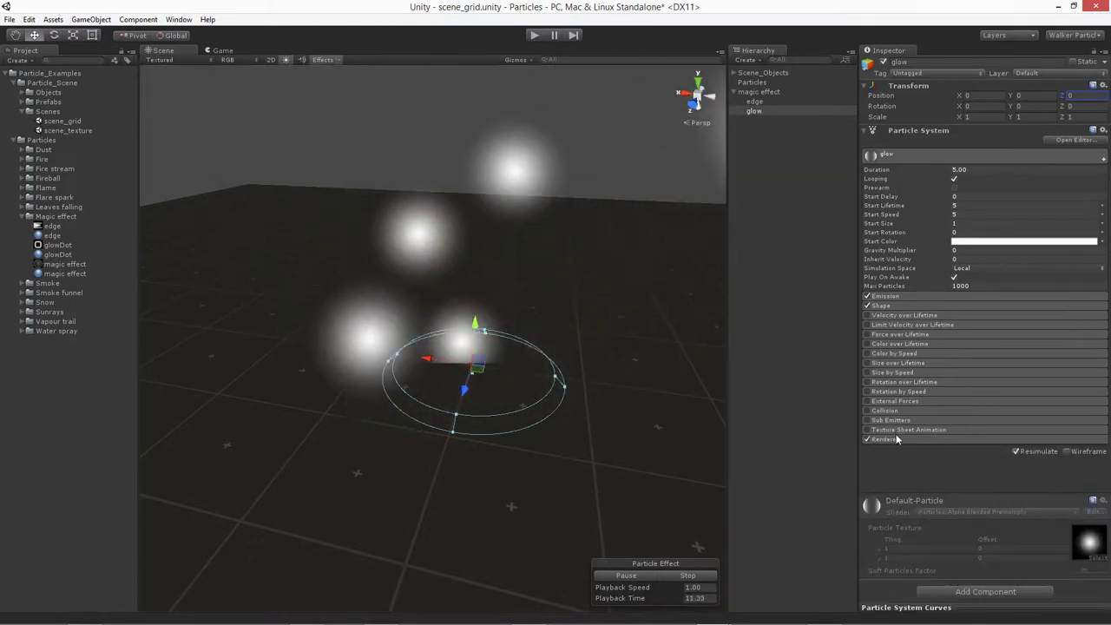
{"action": "left_click", "coordinate": [901, 438]}
{"action": "scroll", "coordinate": [876, 428], "scroll_direction": "down", "scroll_amount": 1}
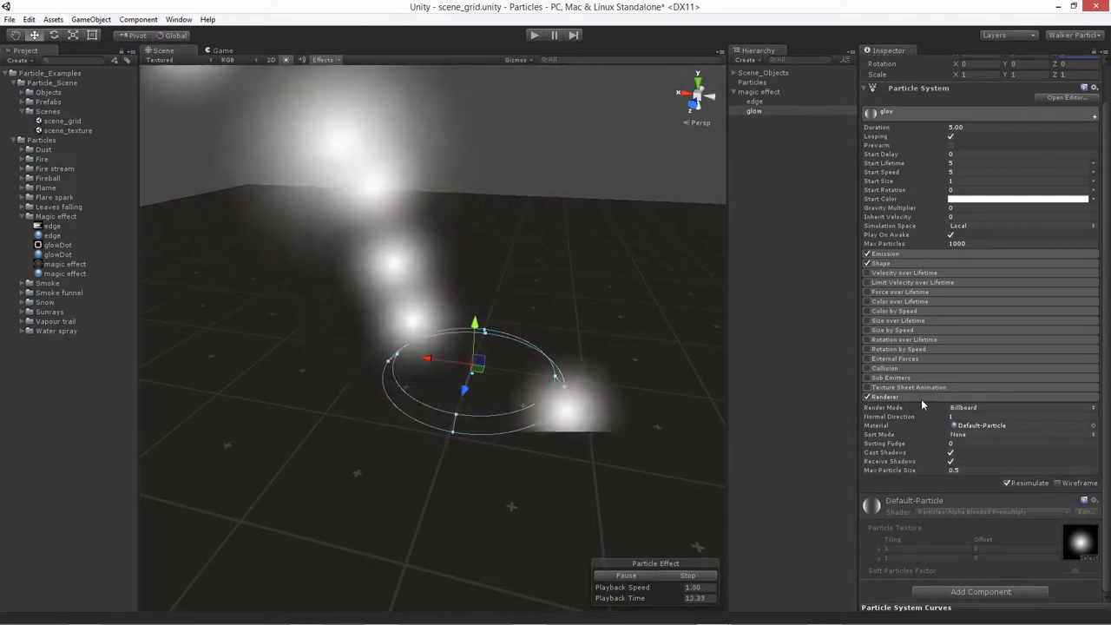
{"action": "left_click", "coordinate": [54, 255]}
{"action": "left_click_drag", "start_coordinate": [54, 257], "coordinate": [964, 426]}
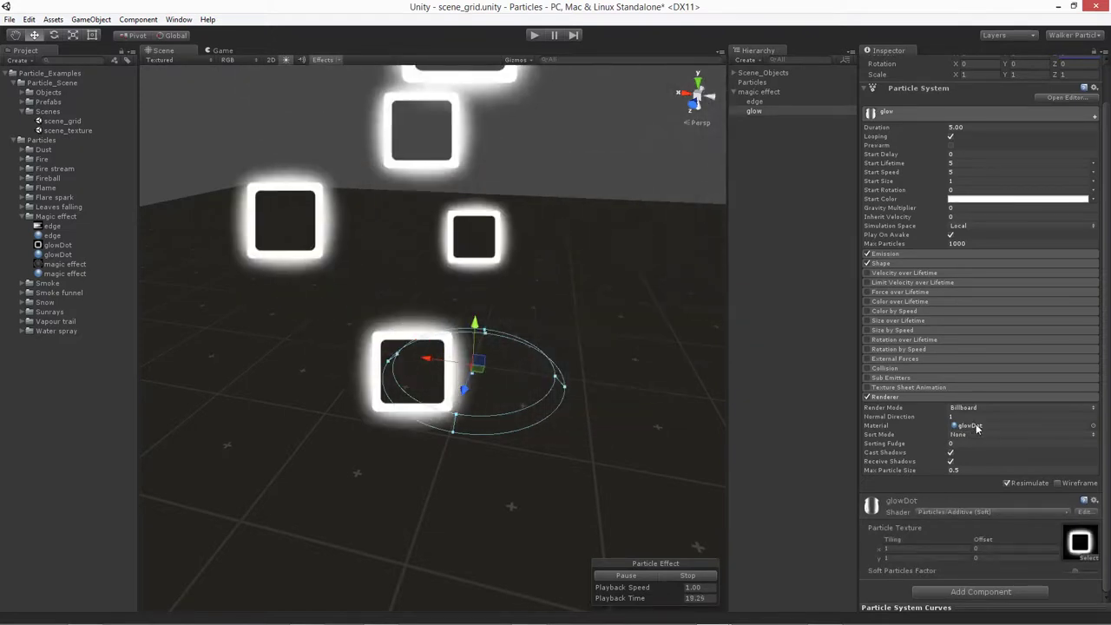
Set the glow renderer's sort mode to By Distance.
{"action": "left_click_drag", "start_coordinate": [521, 278], "coordinate": [469, 273], "text": "alt"}
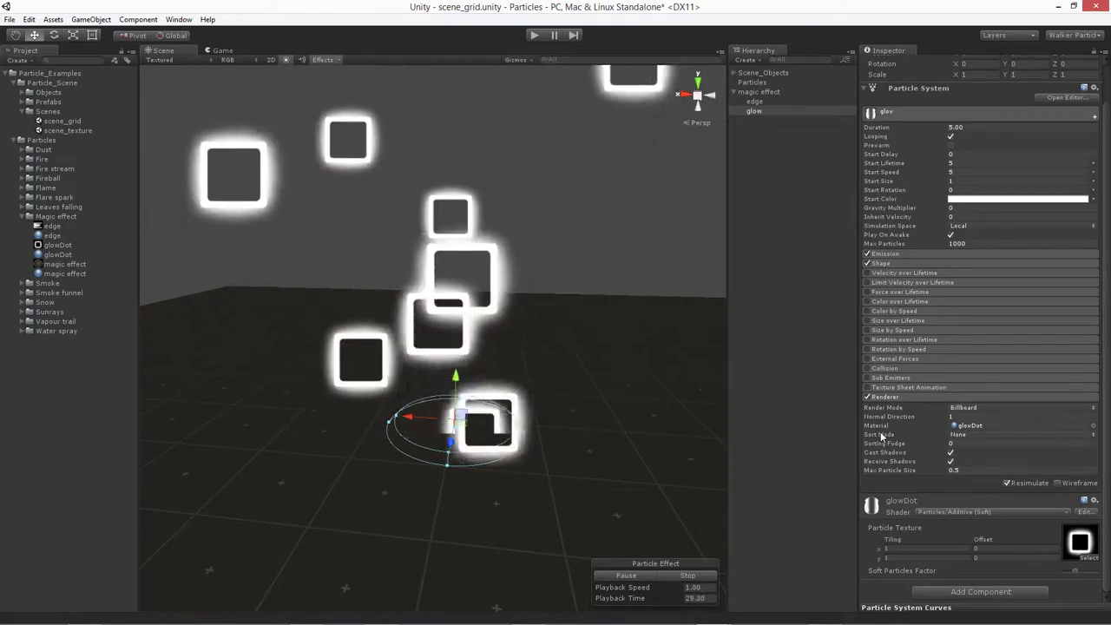
{"action": "left_click", "coordinate": [972, 434]}
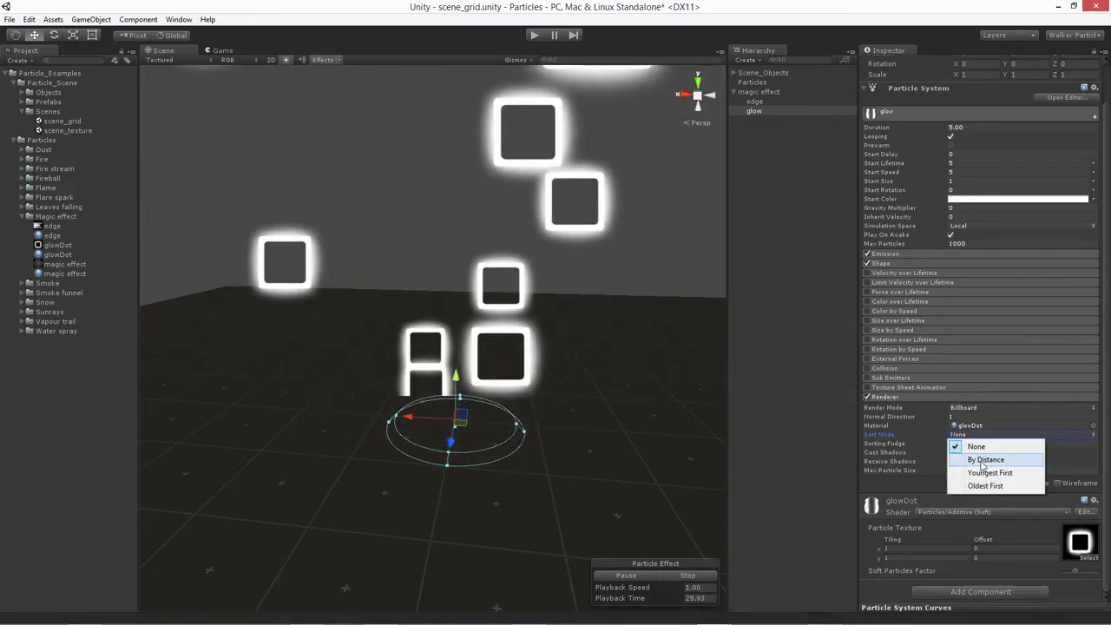
{"action": "left_click", "coordinate": [981, 461]}
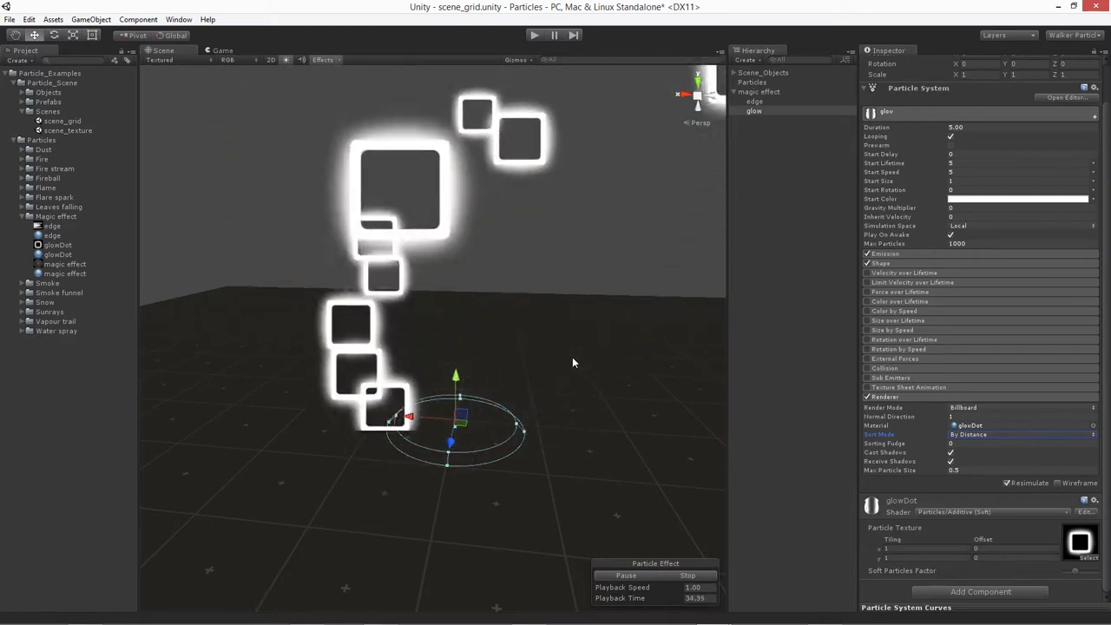
Set the glow system's duration to 2.80, disable looping, and stop the particle preview.
{"action": "scroll", "coordinate": [897, 457], "scroll_direction": "up", "scroll_amount": 2}
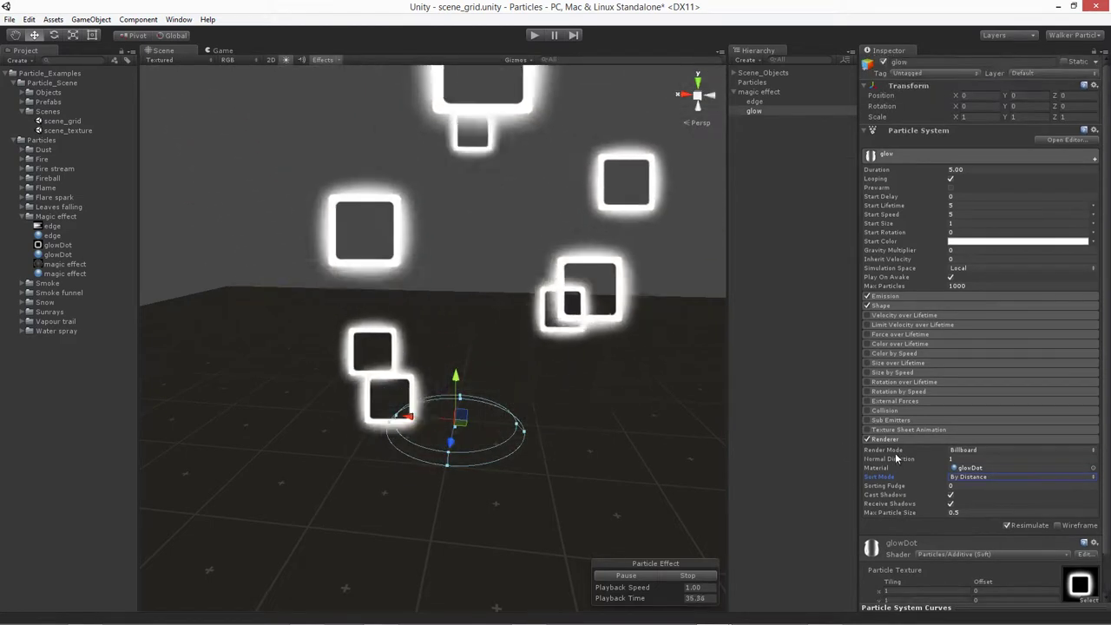
{"action": "left_click", "coordinate": [877, 171]}
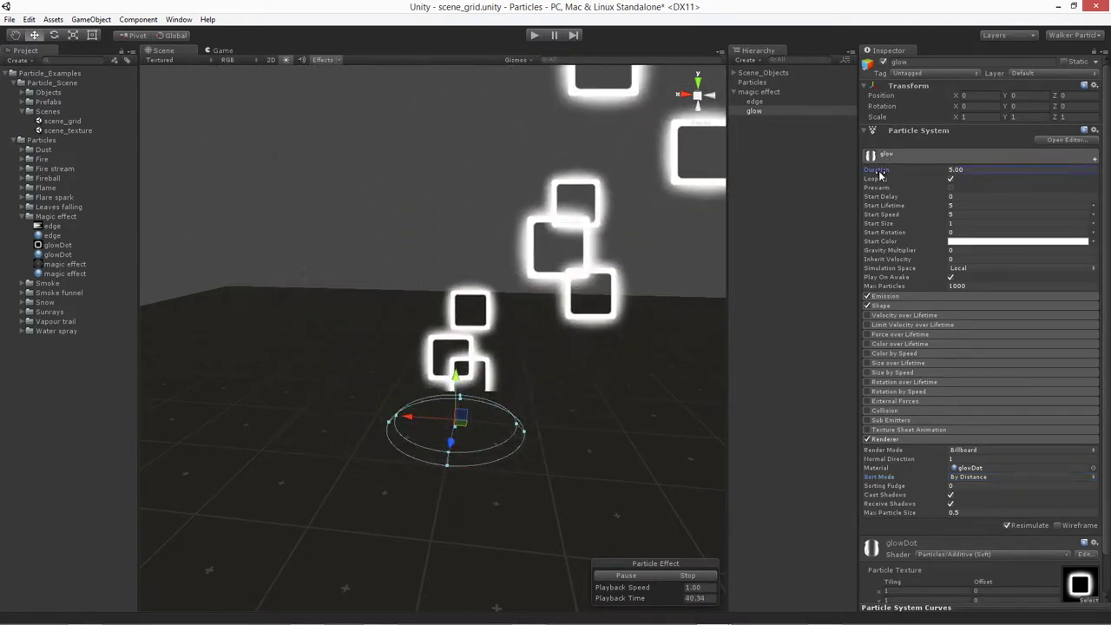
{"action": "left_click", "coordinate": [971, 171]}
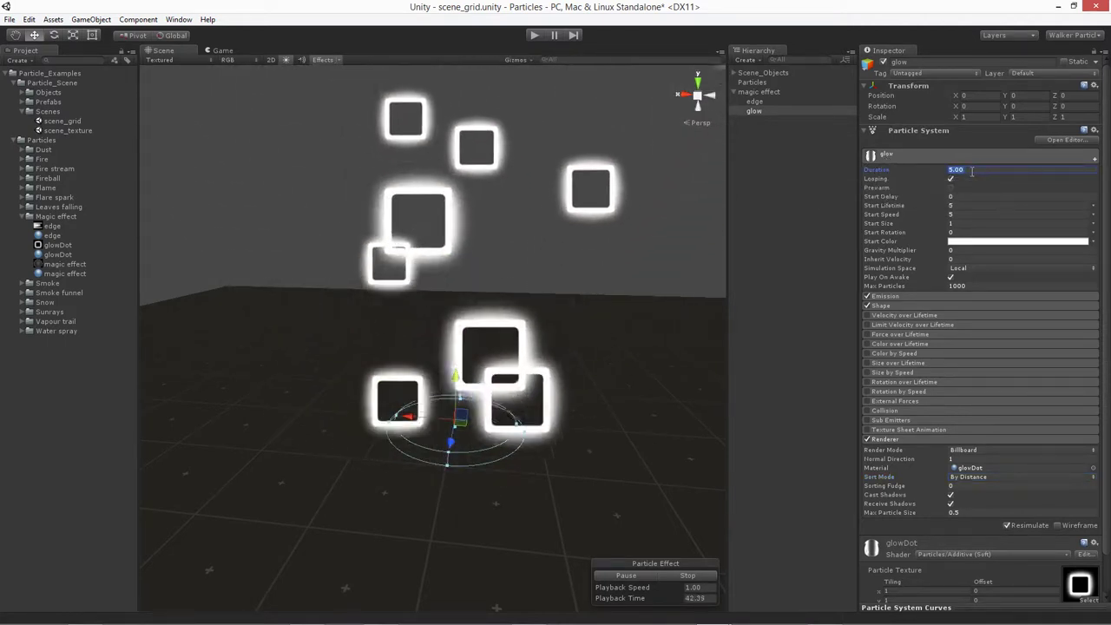
{"action": "type", "text": "2"}
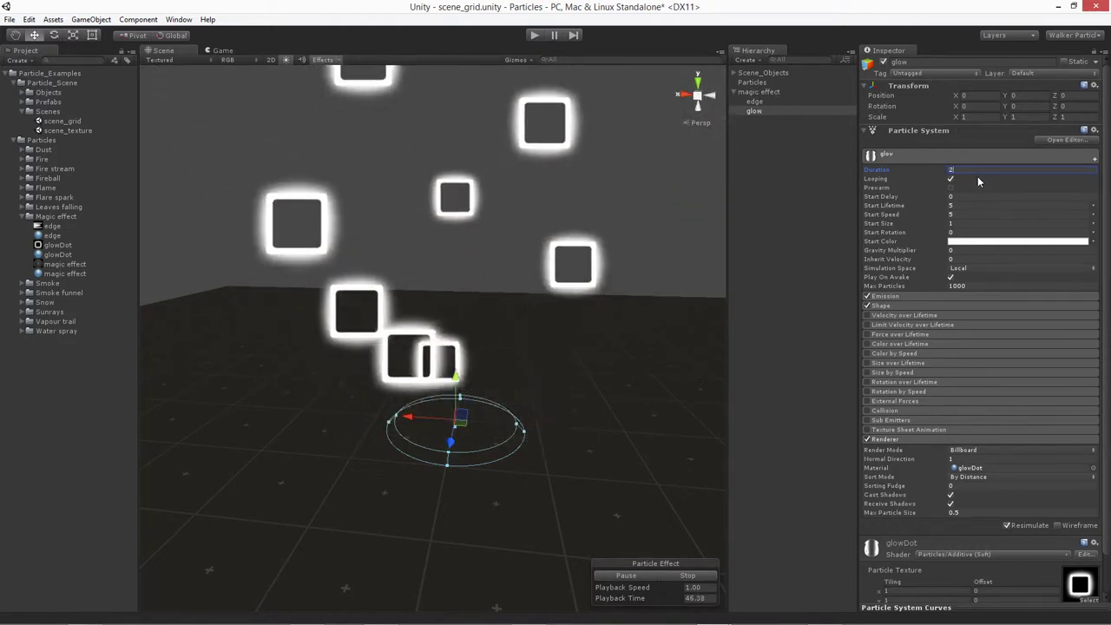
{"action": "type", "text": ".80"}
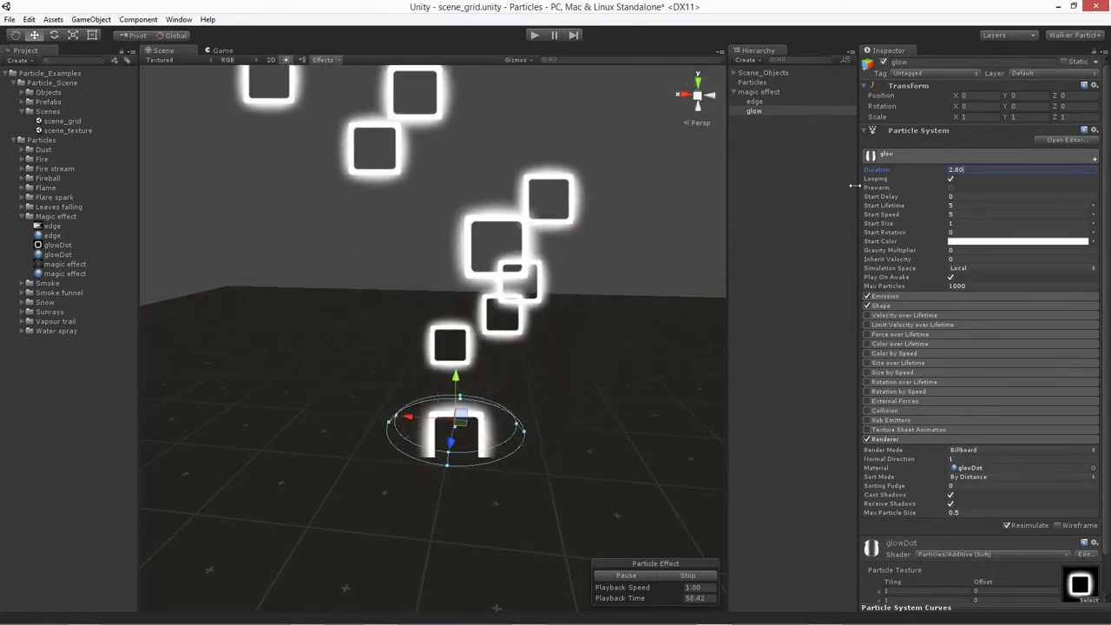
{"action": "left_click", "coordinate": [950, 179]}
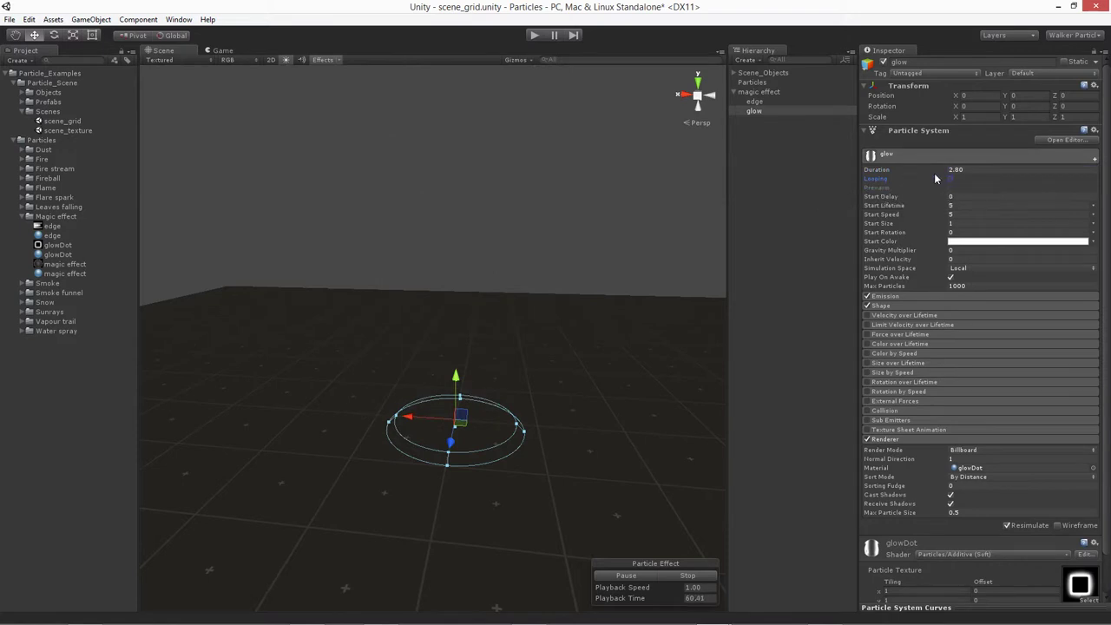
{"action": "left_click", "coordinate": [691, 576]}
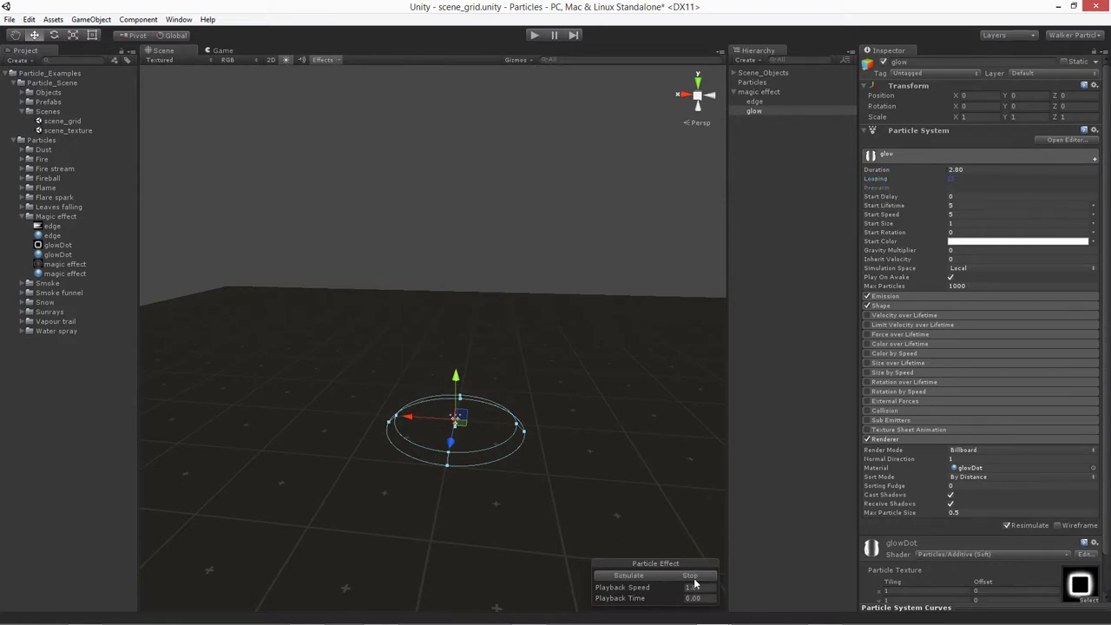
Set glow's start lifetime to random between two constants, 0.5 and 1.
{"action": "left_click", "coordinate": [876, 206]}
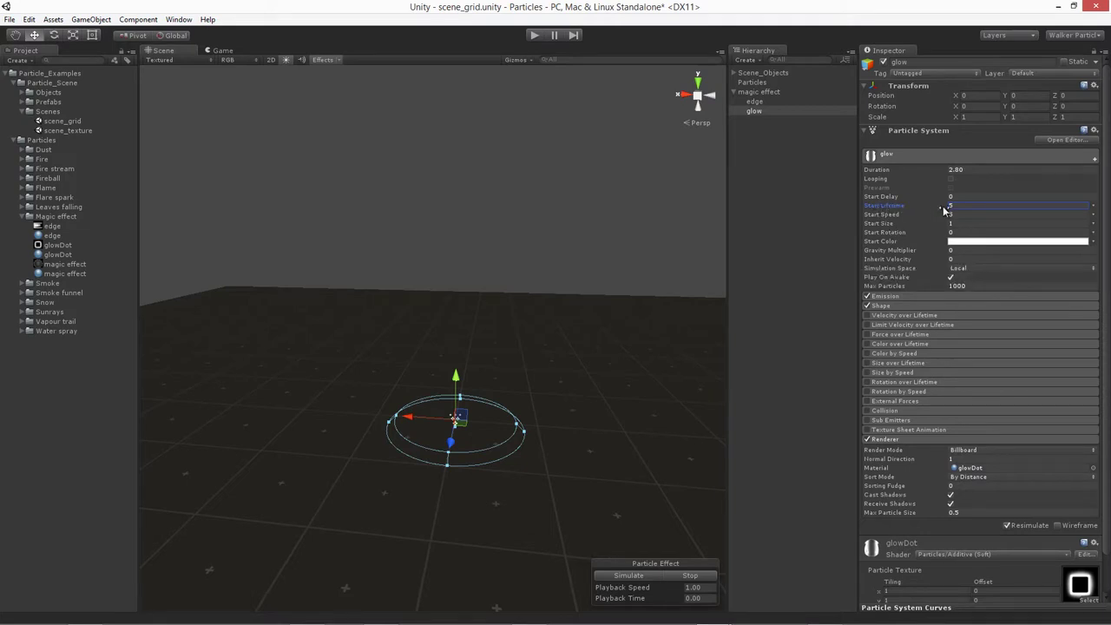
{"action": "left_click", "coordinate": [1093, 210]}
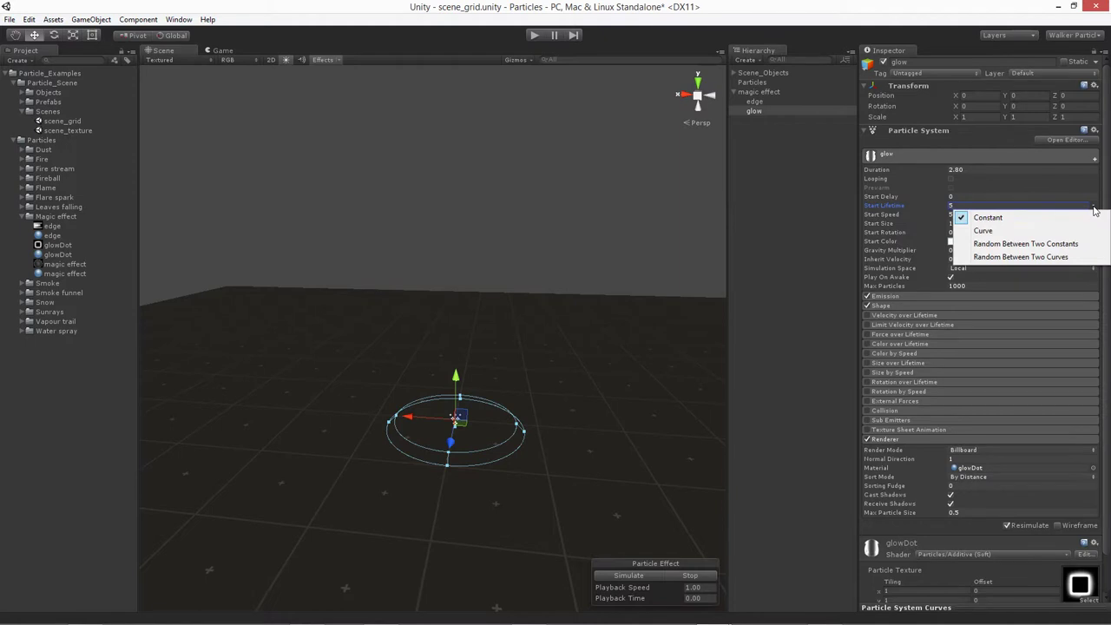
{"action": "left_click", "coordinate": [1046, 243]}
{"action": "left_click", "coordinate": [965, 202]}
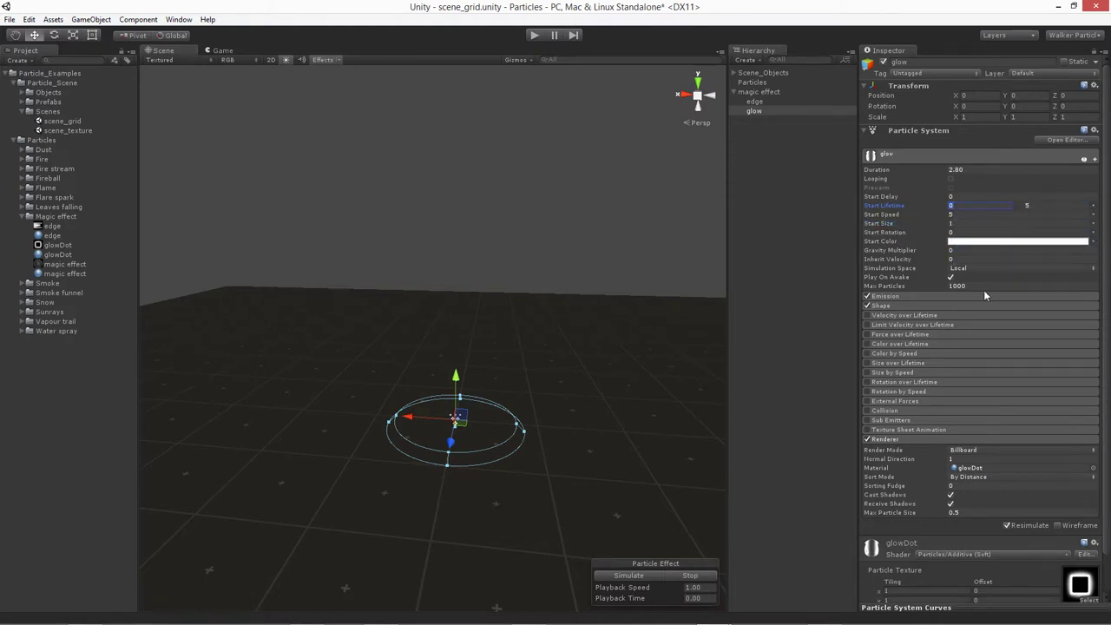
{"action": "type", "text": "0.5"}
{"action": "key", "text": "Tab"}
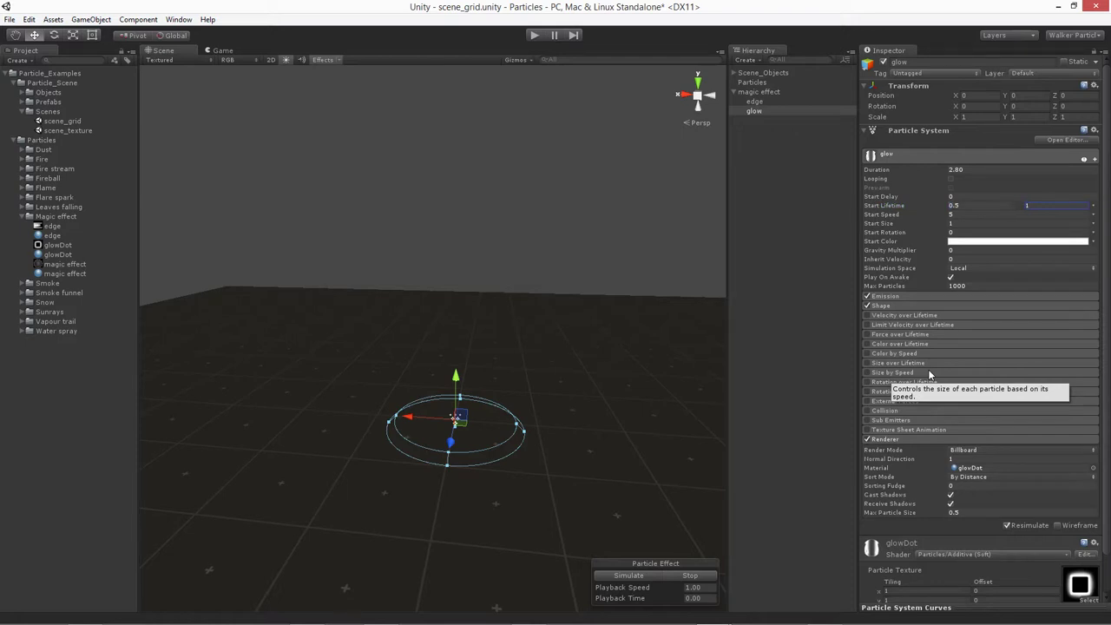
Set glow's start speed to 0 and its start size to random between two constants, 0.05 and 0.1.
{"action": "left_click", "coordinate": [955, 214]}
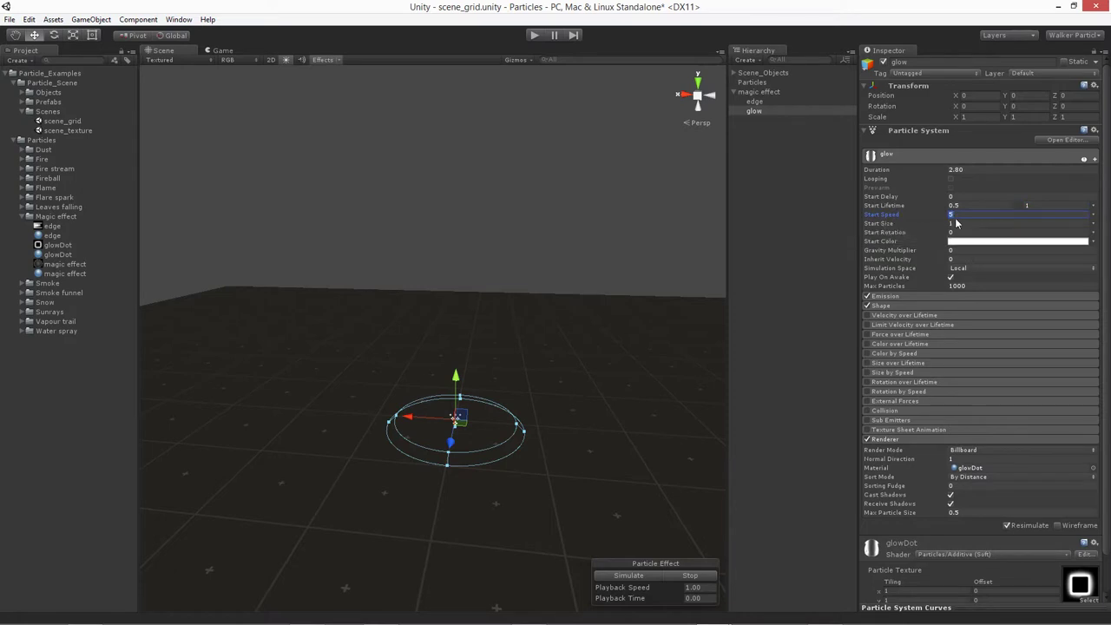
{"action": "left_click", "coordinate": [881, 225]}
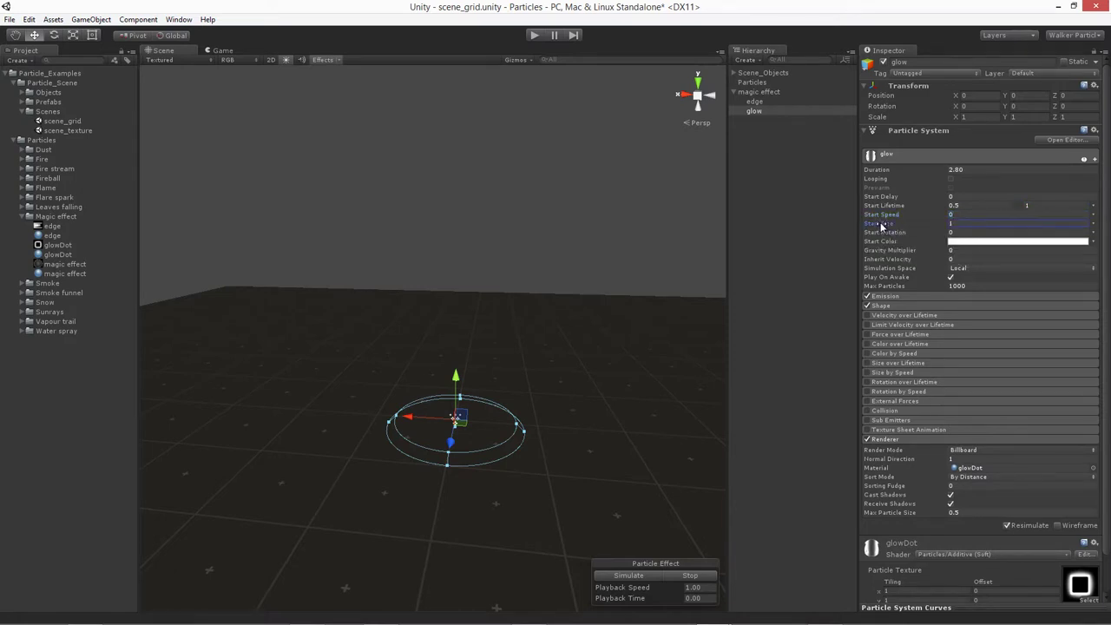
{"action": "left_click", "coordinate": [1093, 227]}
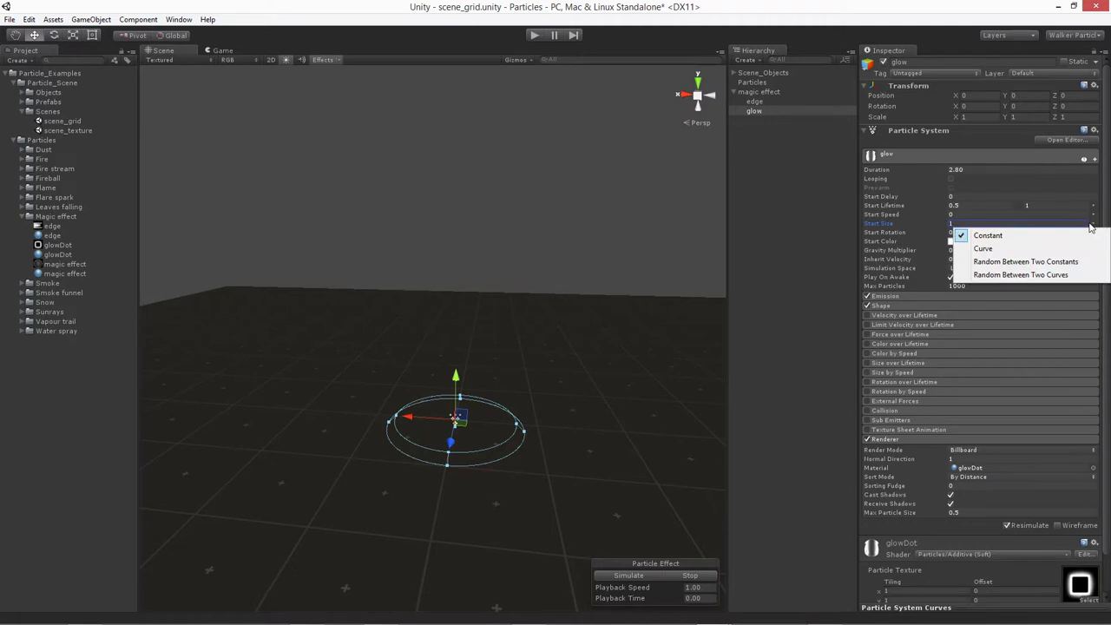
{"action": "left_click", "coordinate": [999, 256]}
{"action": "left_click", "coordinate": [957, 224]}
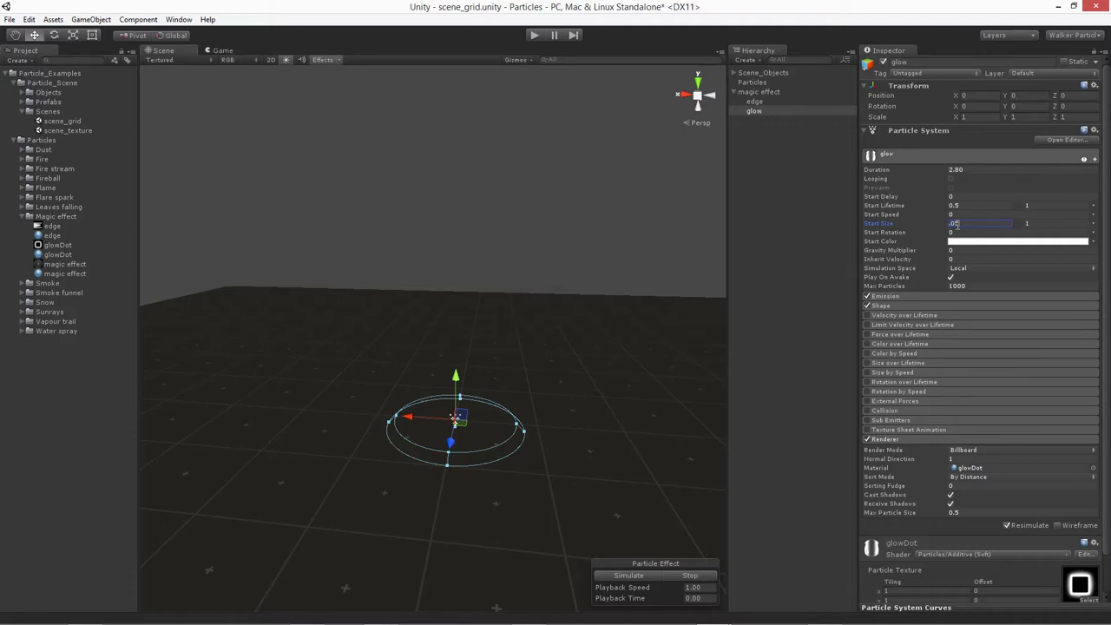
{"action": "type", "text": ".05"}
{"action": "key", "text": "Tab"}
Simulate the magic effect and examine the glow particles up close, ending with the preview stopped.
{"action": "left_click", "coordinate": [621, 576]}
{"action": "scroll", "coordinate": [480, 431], "scroll_direction": "up", "scroll_amount": 2}
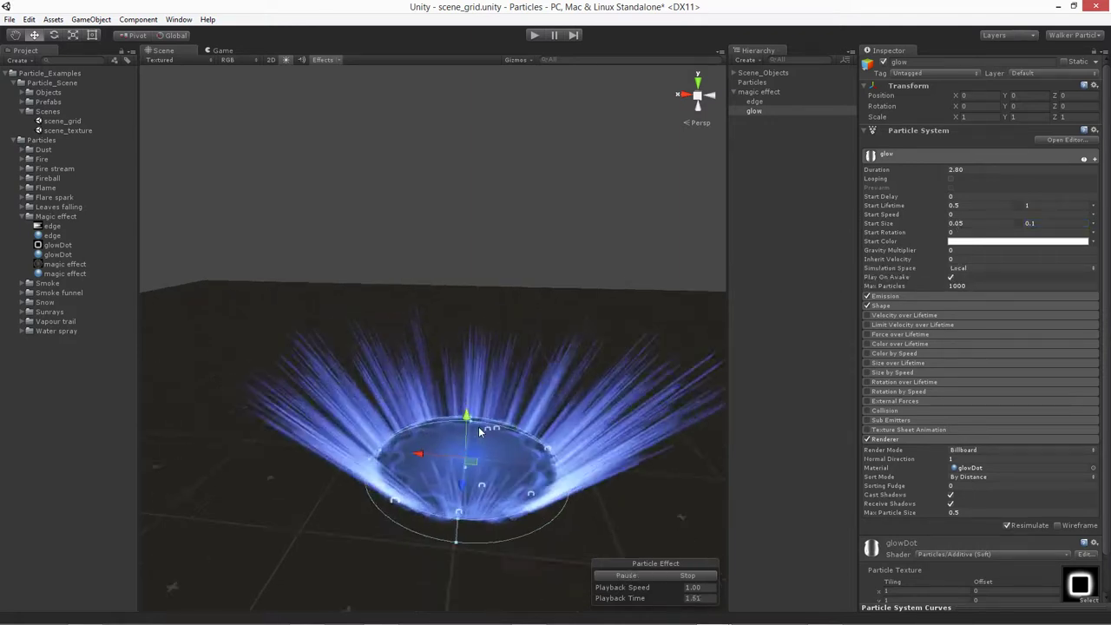
{"action": "scroll", "coordinate": [480, 431], "scroll_direction": "up", "scroll_amount": 1}
{"action": "scroll", "coordinate": [480, 431], "scroll_direction": "up", "scroll_amount": 3}
{"action": "middle_click_drag", "start_coordinate": [480, 432], "coordinate": [464, 414]}
{"action": "scroll", "coordinate": [504, 430], "scroll_direction": "down", "scroll_amount": 3}
{"action": "left_click", "coordinate": [628, 575]}
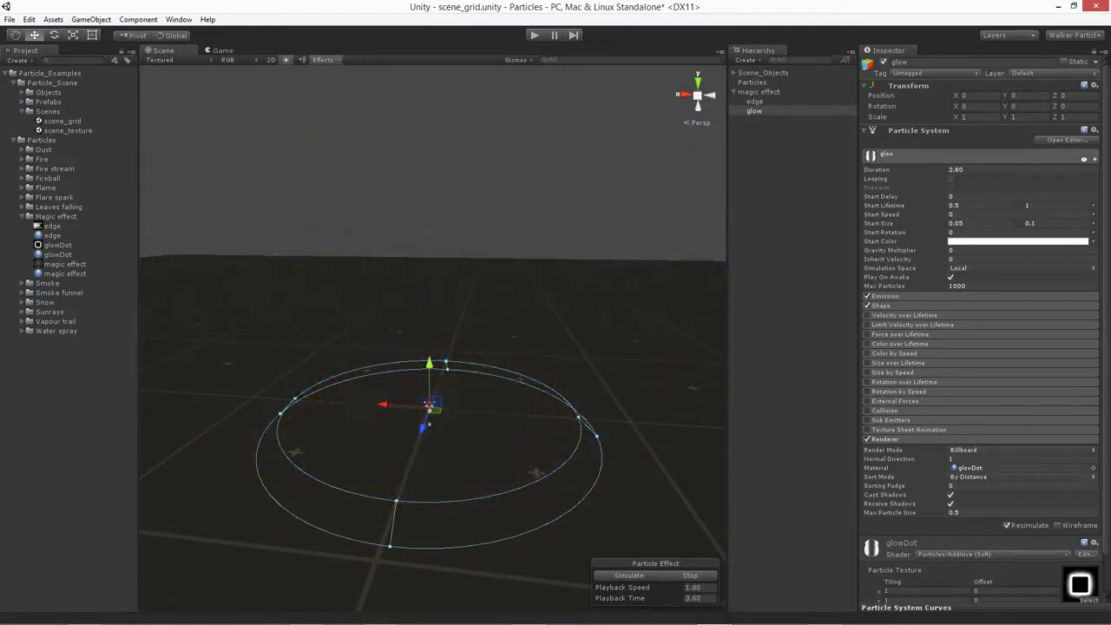
Set glow's start rotation to random between two constants, 0 and 360.
{"action": "left_click", "coordinate": [881, 231]}
{"action": "left_click", "coordinate": [1094, 234]}
{"action": "left_click", "coordinate": [1055, 270]}
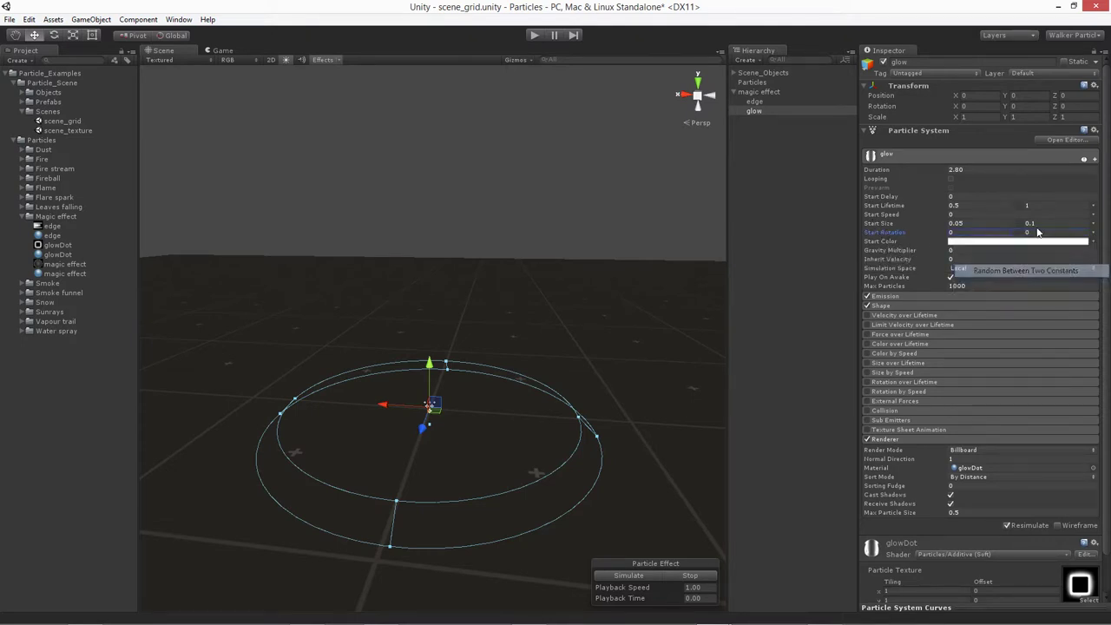
{"action": "left_click", "coordinate": [1037, 233]}
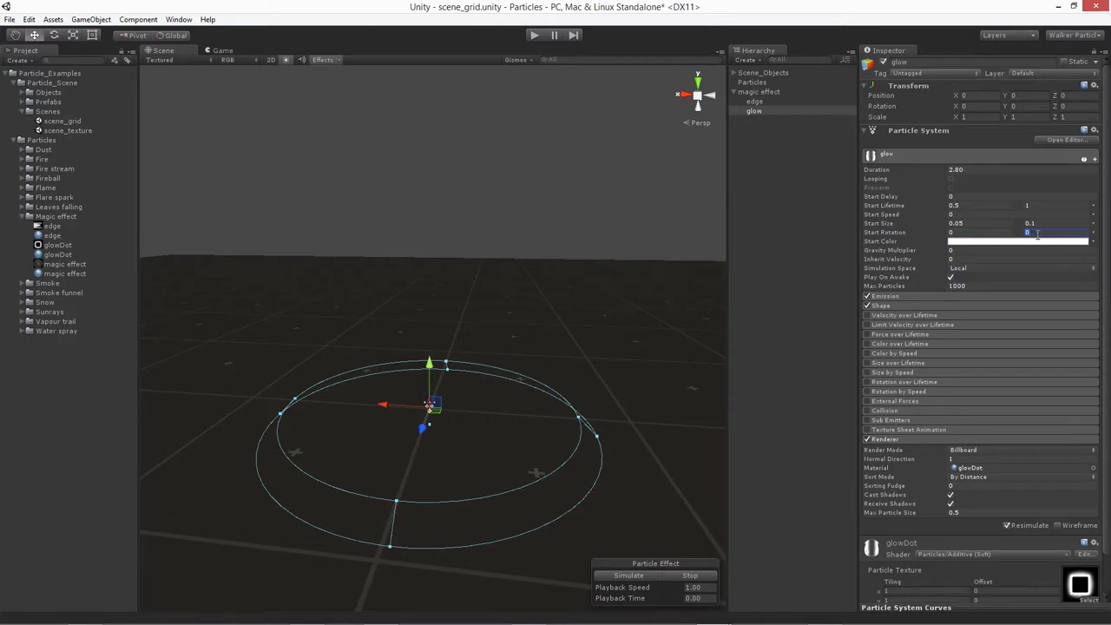
Set glow's start color to a bright blue with an alpha of 128.
{"action": "left_click", "coordinate": [879, 244]}
{"action": "left_click", "coordinate": [965, 242]}
{"action": "left_click_drag", "start_coordinate": [702, 208], "coordinate": [673, 213]}
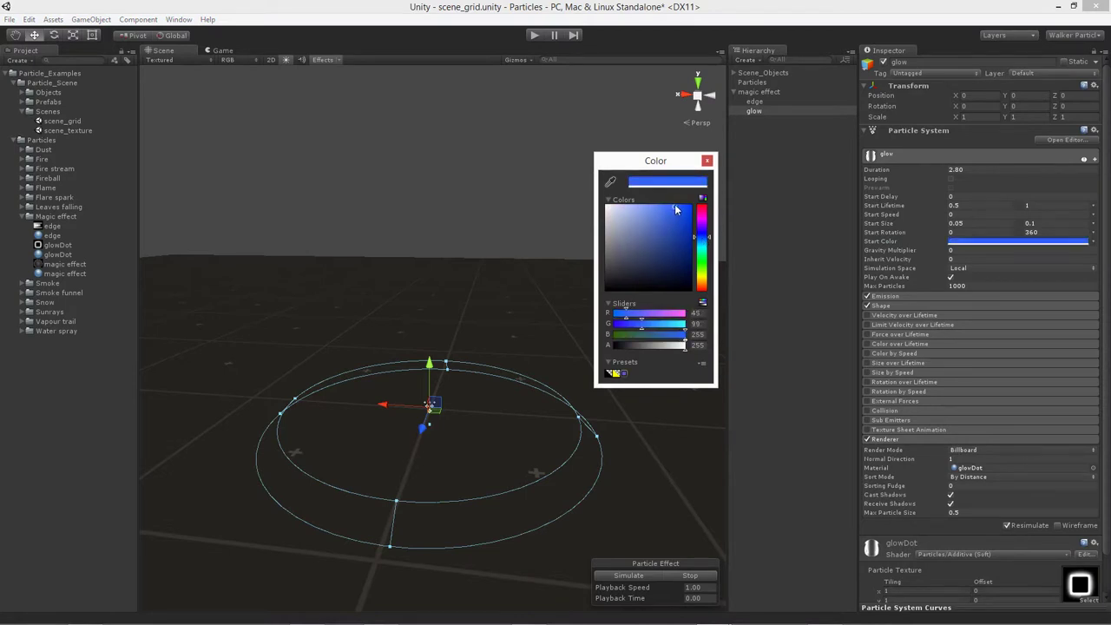
{"action": "left_click", "coordinate": [658, 347]}
{"action": "type", "text": "128"}
{"action": "left_click", "coordinate": [701, 314]}
{"action": "left_click", "coordinate": [697, 335]}
{"action": "left_click", "coordinate": [708, 161]}
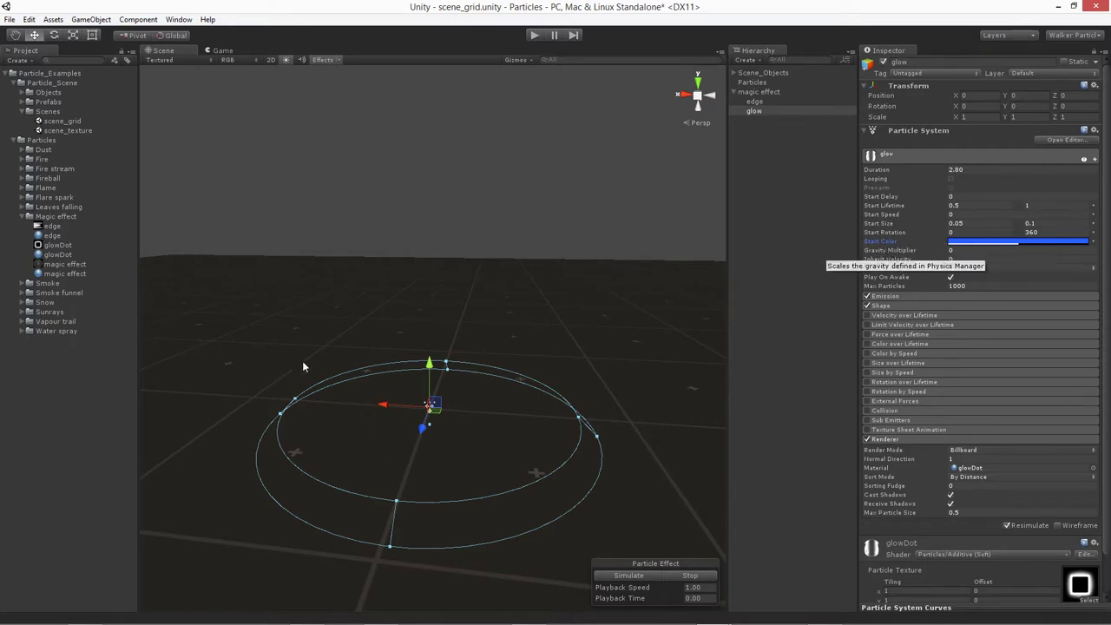
Set glow's simulation space to World and its emission rate to 30, then preview the effect.
{"action": "left_click", "coordinate": [953, 269]}
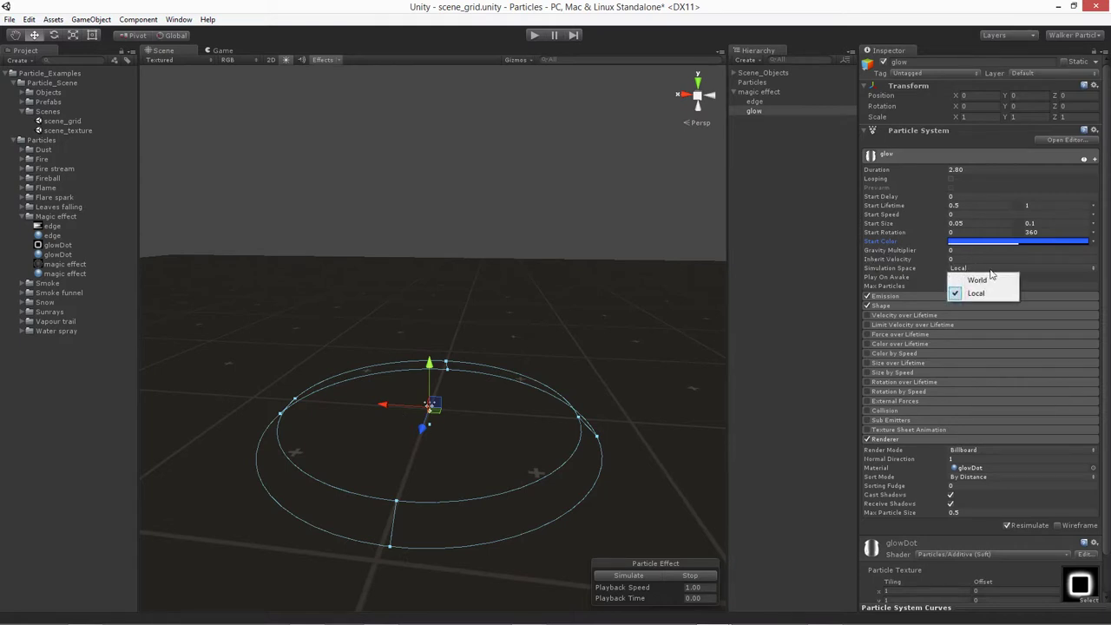
{"action": "left_click", "coordinate": [978, 280]}
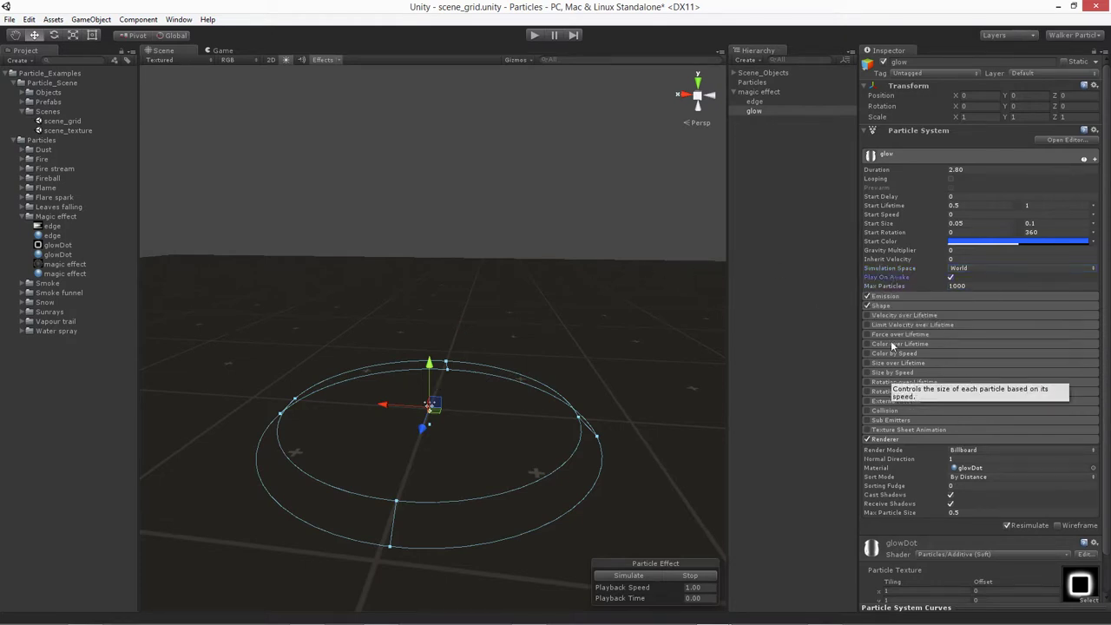
{"action": "left_click", "coordinate": [904, 296]}
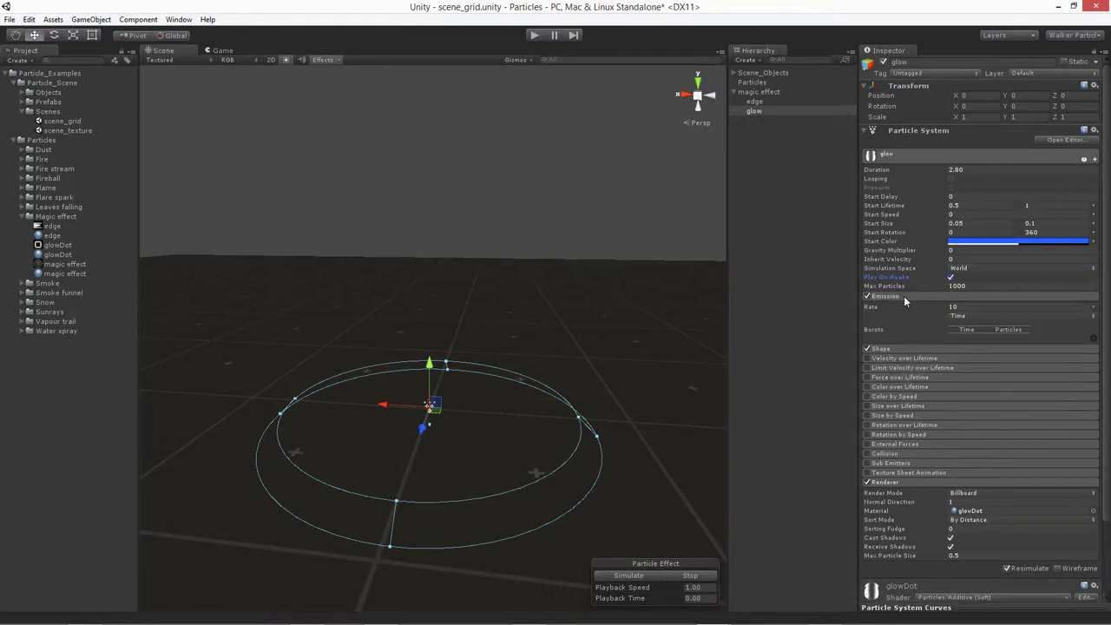
{"action": "left_click", "coordinate": [888, 348]}
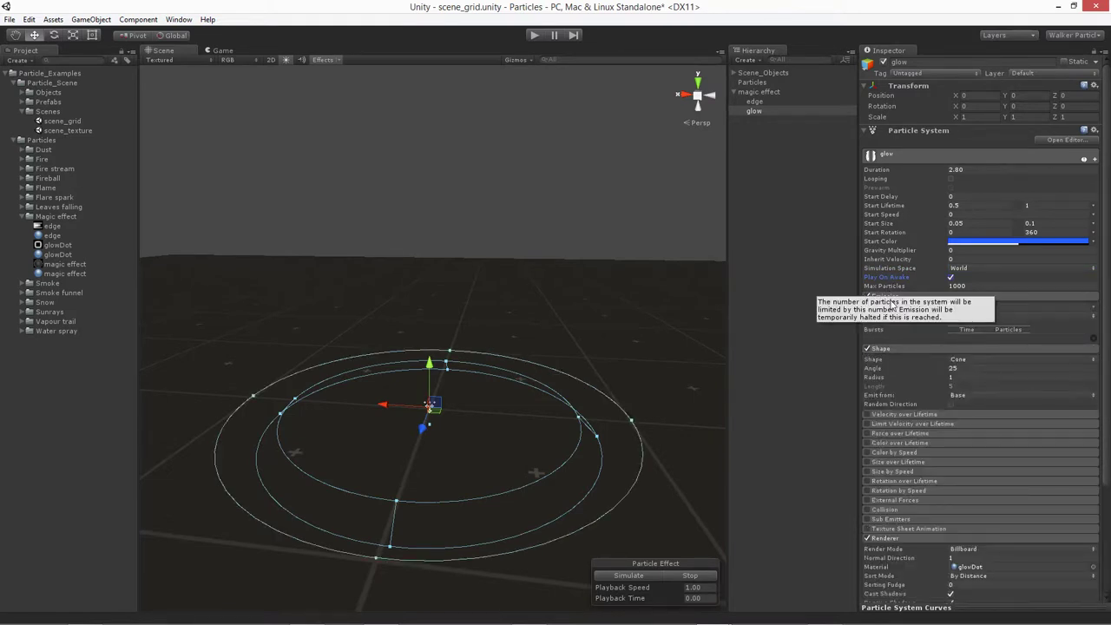
{"action": "left_click", "coordinate": [964, 306]}
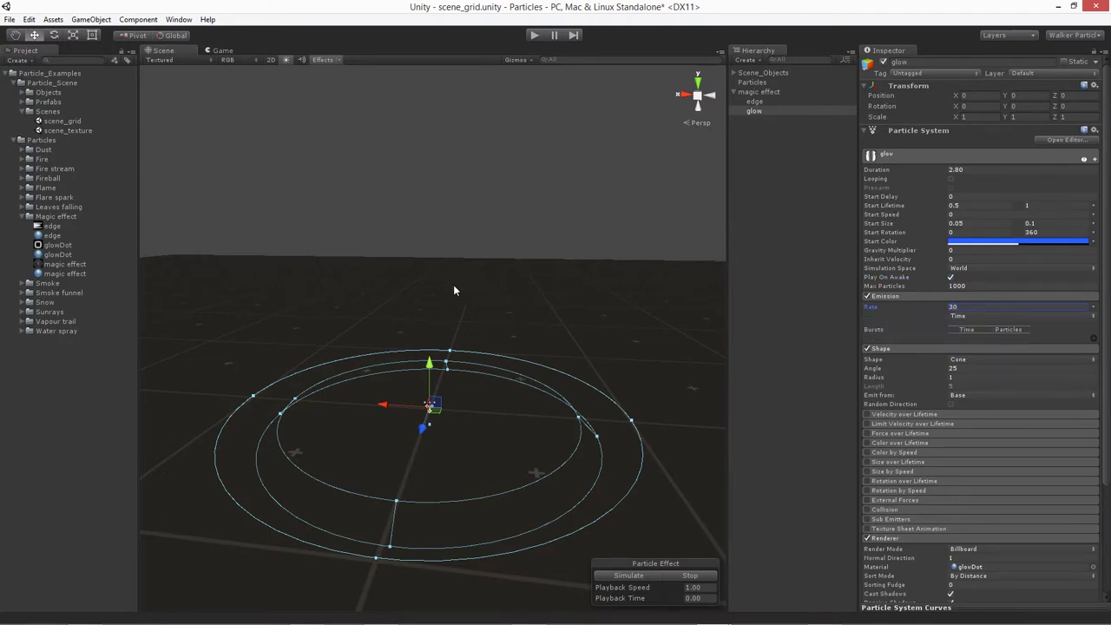
{"action": "left_click", "coordinate": [629, 575]}
Set the angle of glow's cone emission shape to 0 and its radius to 0.7.
{"action": "scroll", "coordinate": [888, 377], "scroll_direction": "down", "scroll_amount": 3}
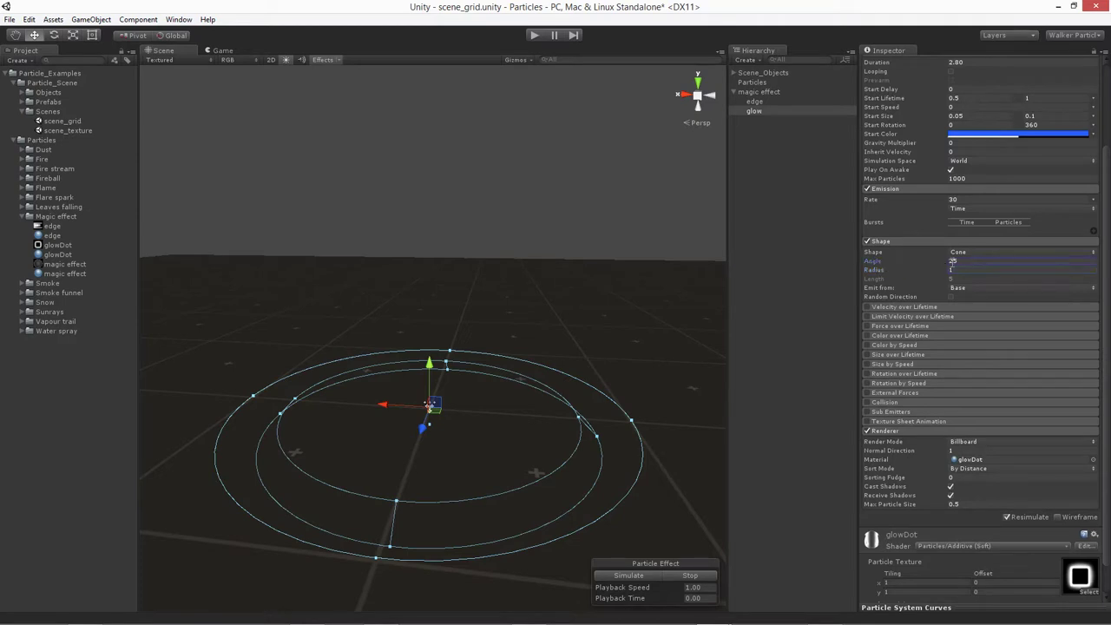
{"action": "left_click", "coordinate": [970, 261]}
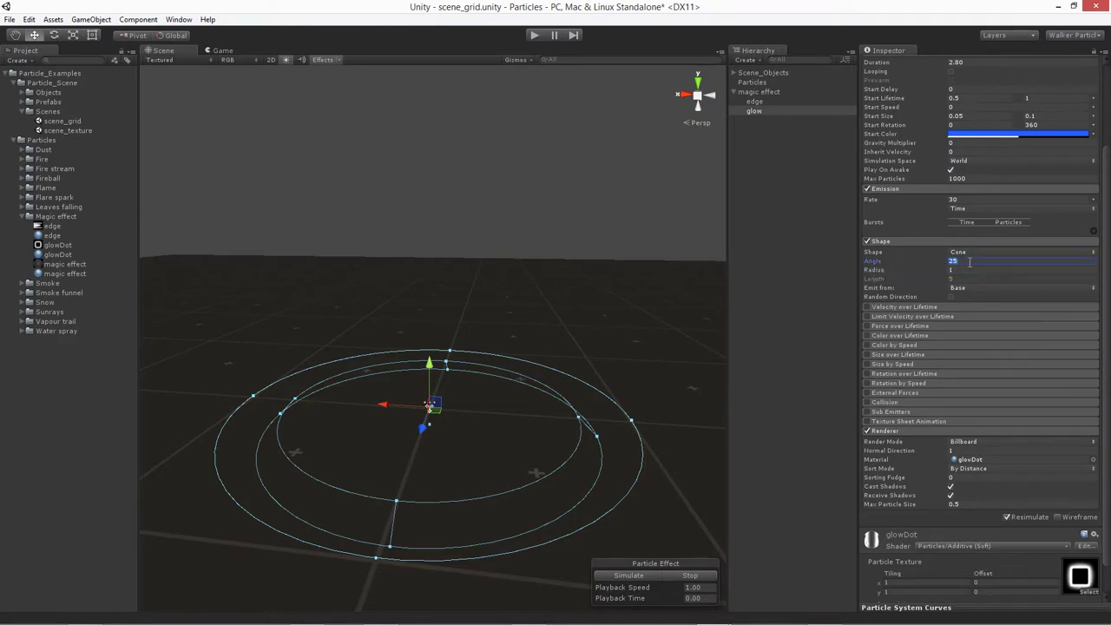
{"action": "left_click", "coordinate": [881, 271]}
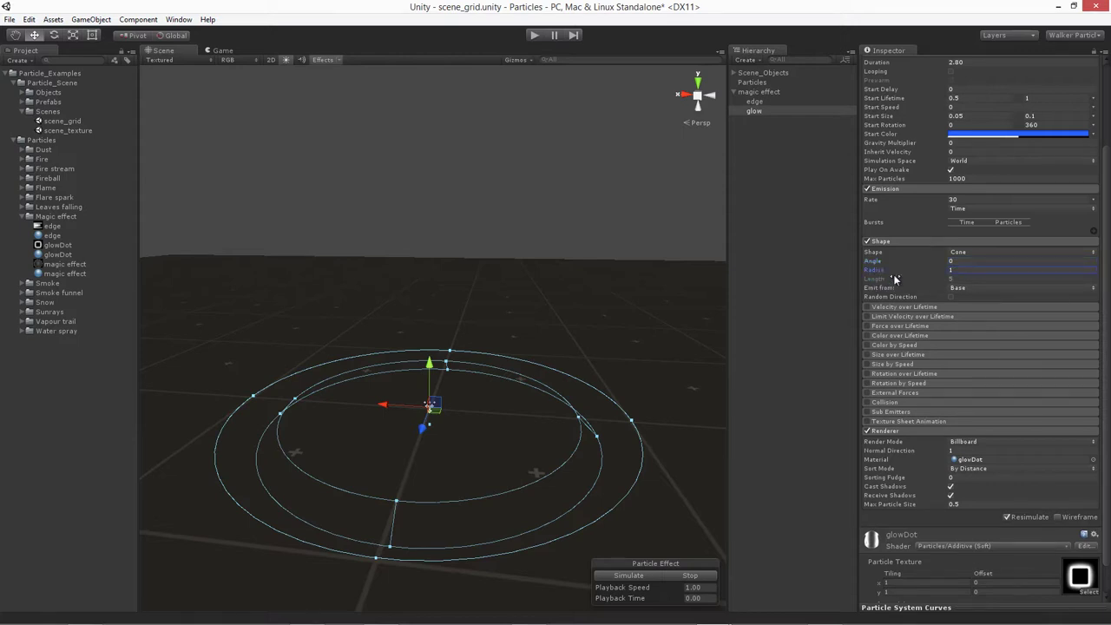
{"action": "left_click_drag", "start_coordinate": [892, 271], "coordinate": [885, 274]}
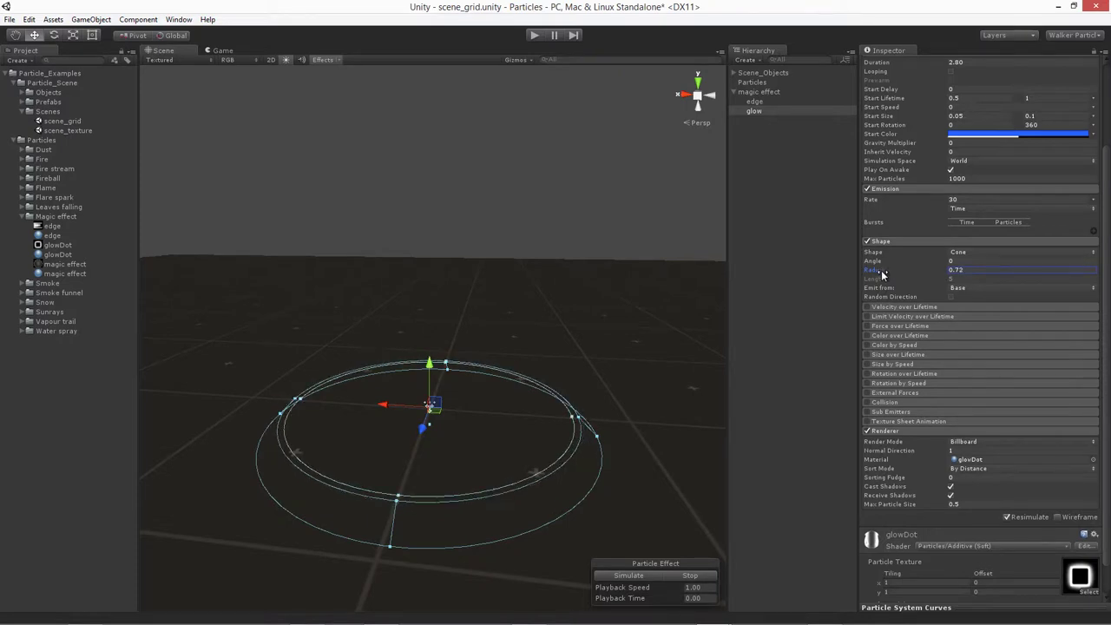
{"action": "left_click_drag", "start_coordinate": [354, 426], "coordinate": [536, 433], "text": "alt"}
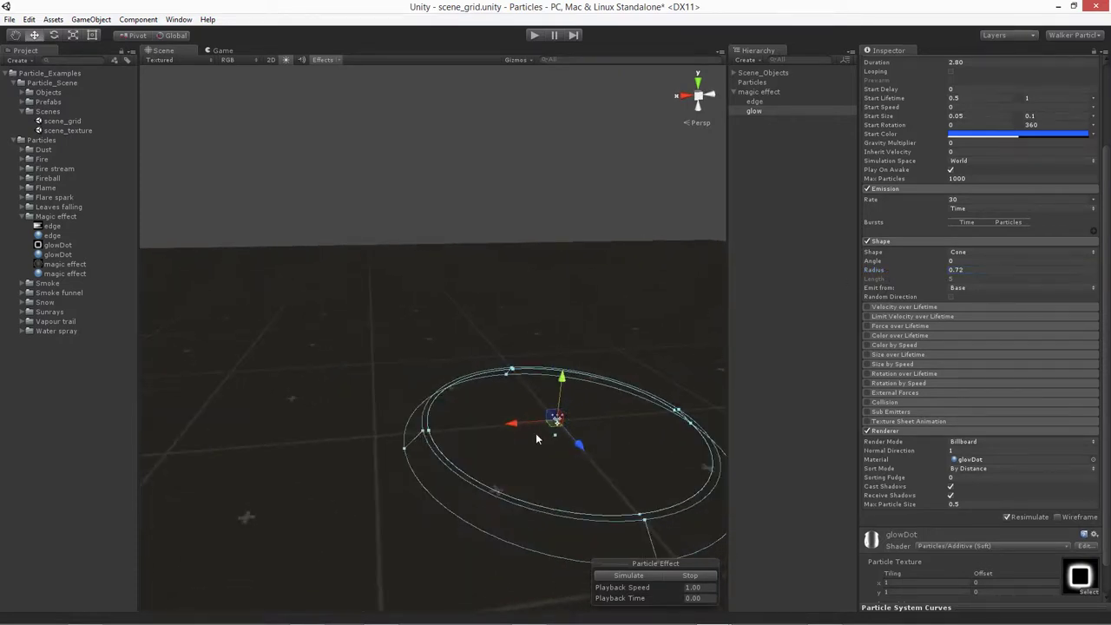
{"action": "left_click", "coordinate": [957, 270]}
{"action": "left_click_drag", "start_coordinate": [581, 408], "coordinate": [288, 469], "text": "alt"}
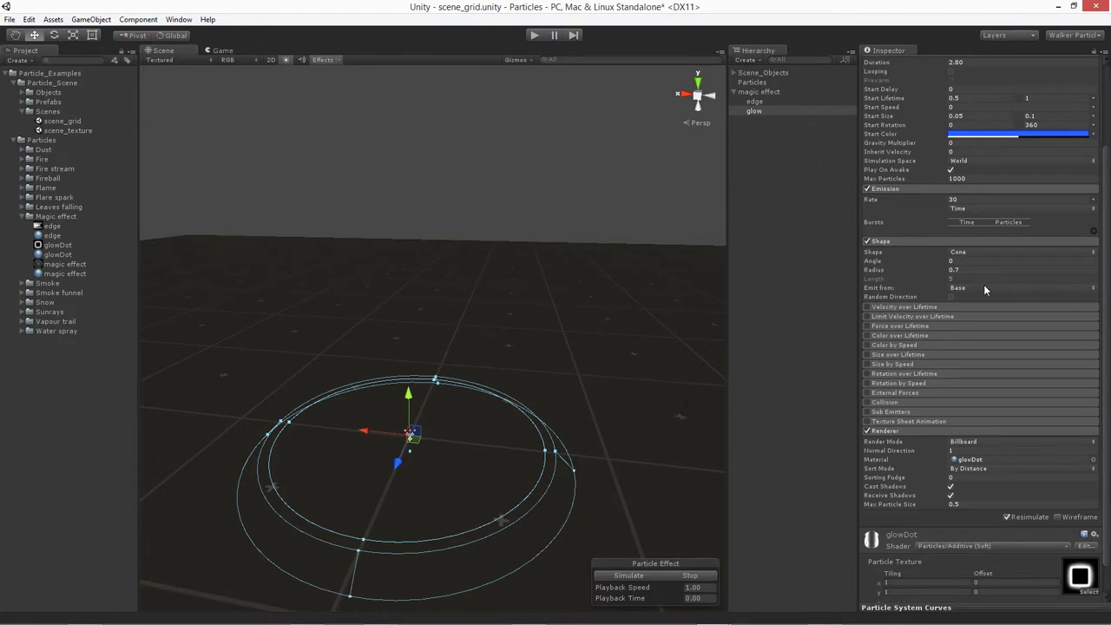
Make glow's cone shape emit particles from its Volume.
{"action": "left_click", "coordinate": [892, 287]}
{"action": "left_click", "coordinate": [962, 289]}
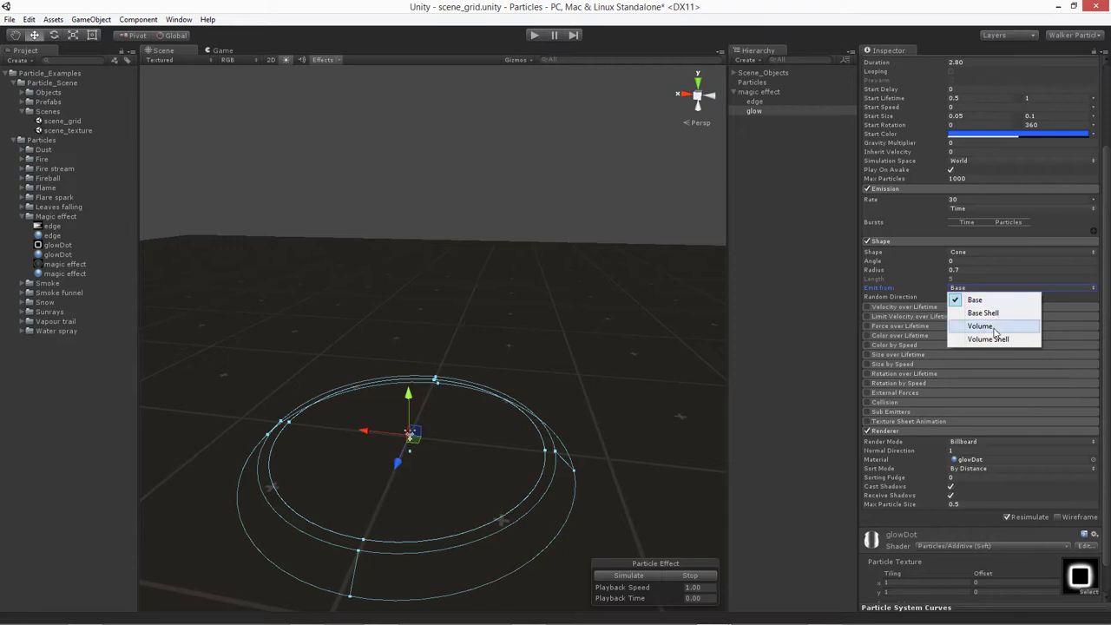
{"action": "left_click", "coordinate": [994, 327]}
Shorten glow's emission cone in the scene to a length of about 0.08.
{"action": "scroll", "coordinate": [555, 251], "scroll_direction": "down", "scroll_amount": 8}
{"action": "middle_click_drag", "start_coordinate": [445, 120], "coordinate": [457, 259]}
{"action": "left_click_drag", "start_coordinate": [458, 262], "coordinate": [426, 269], "text": "alt"}
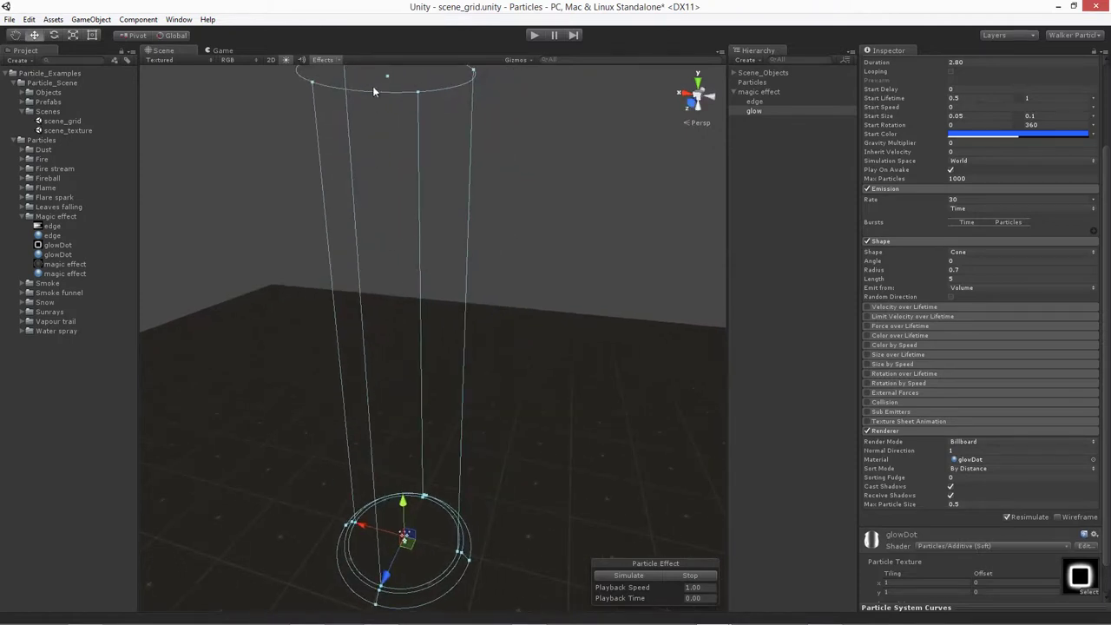
{"action": "left_click_drag", "start_coordinate": [386, 76], "coordinate": [407, 521]}
{"action": "left_click_drag", "start_coordinate": [423, 47], "coordinate": [429, 106]}
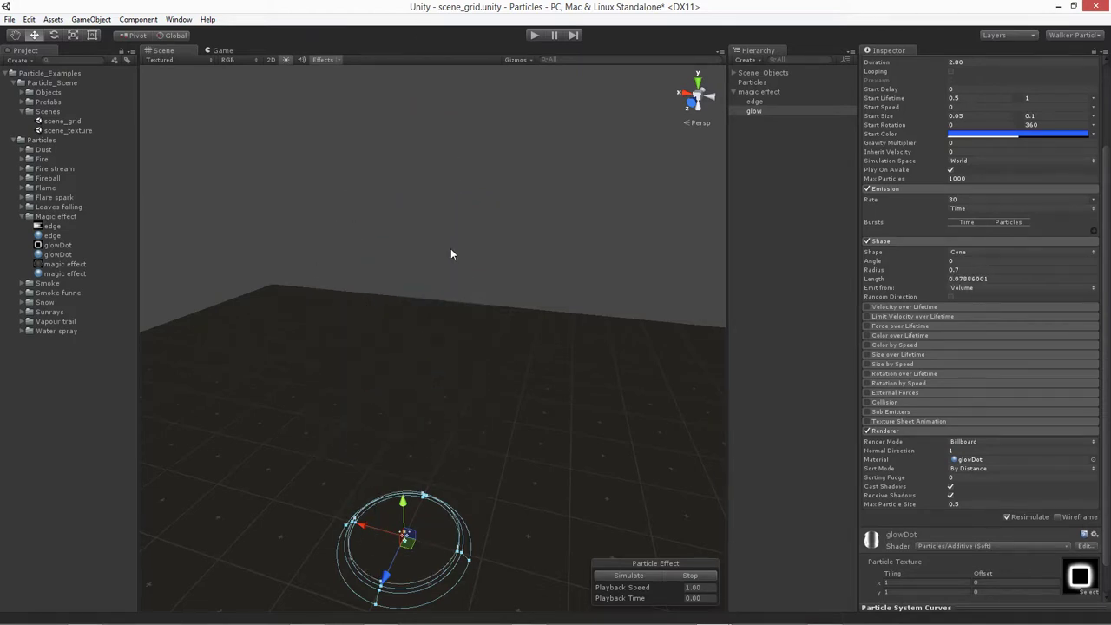
Set the length of glow's emission cone to 0.5 and simulate the effect to check the particle height.
{"action": "middle_click_drag", "start_coordinate": [410, 344], "coordinate": [437, 249]}
{"action": "scroll", "coordinate": [430, 295], "scroll_direction": "up", "scroll_amount": 5}
{"action": "left_click_drag", "start_coordinate": [430, 381], "coordinate": [422, 327], "text": "alt"}
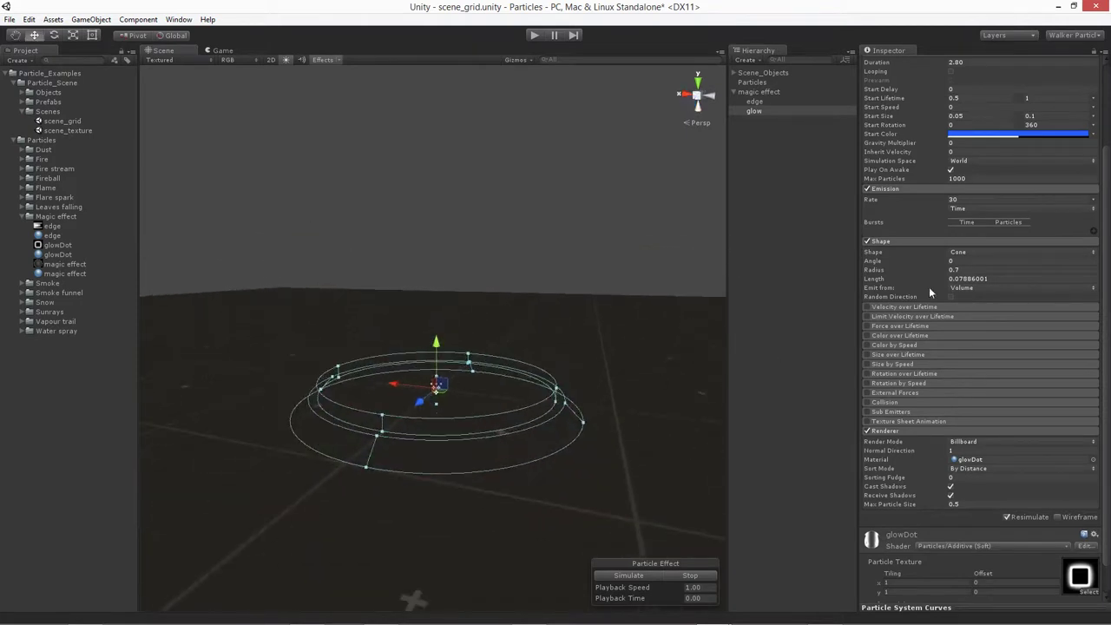
{"action": "mouse_move", "coordinate": [894, 276]}
{"action": "left_mouse_down"}
{"action": "mouse_move", "coordinate": [873, 283]}
{"action": "mouse_move", "coordinate": [887, 290]}
{"action": "left_mouse_up"}
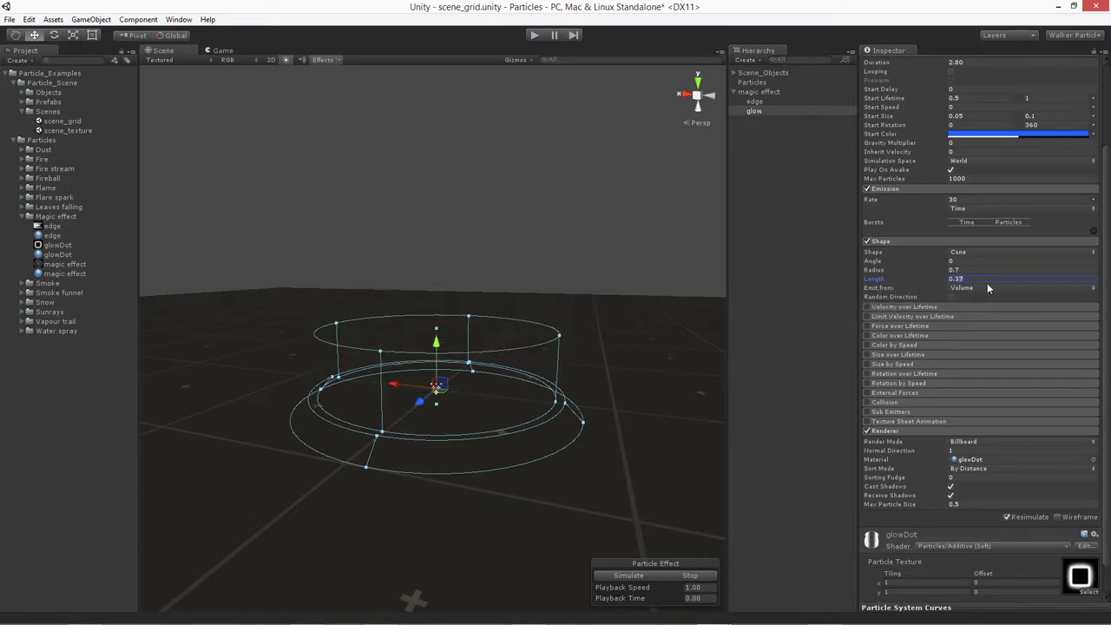
{"action": "type", "text": "0.4"}
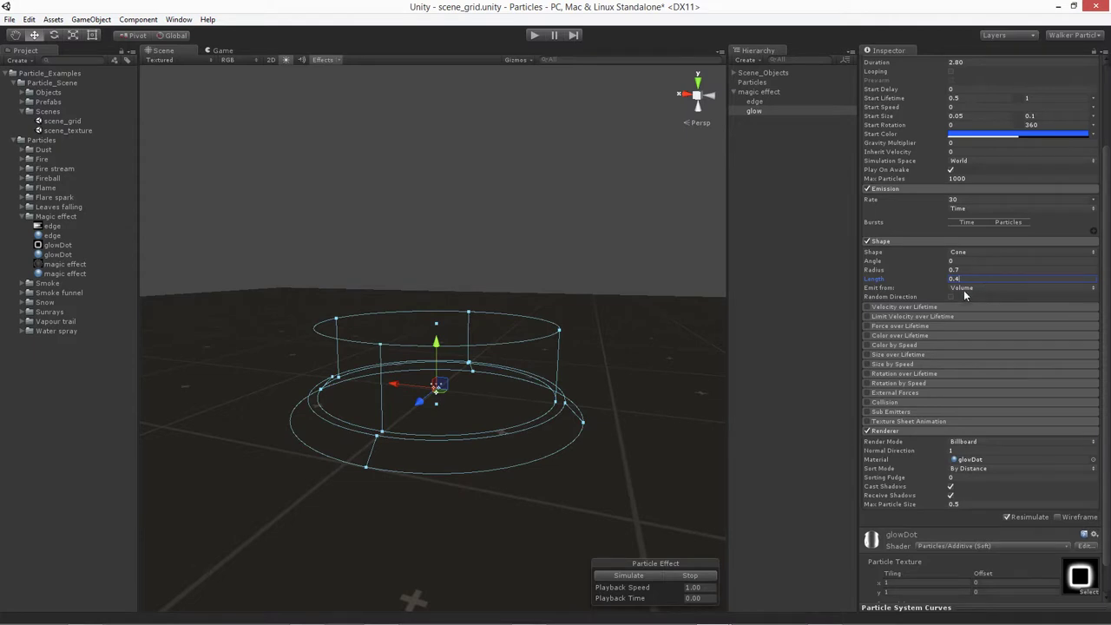
{"action": "key", "text": "BackSpace"}
{"action": "type", "text": "5"}
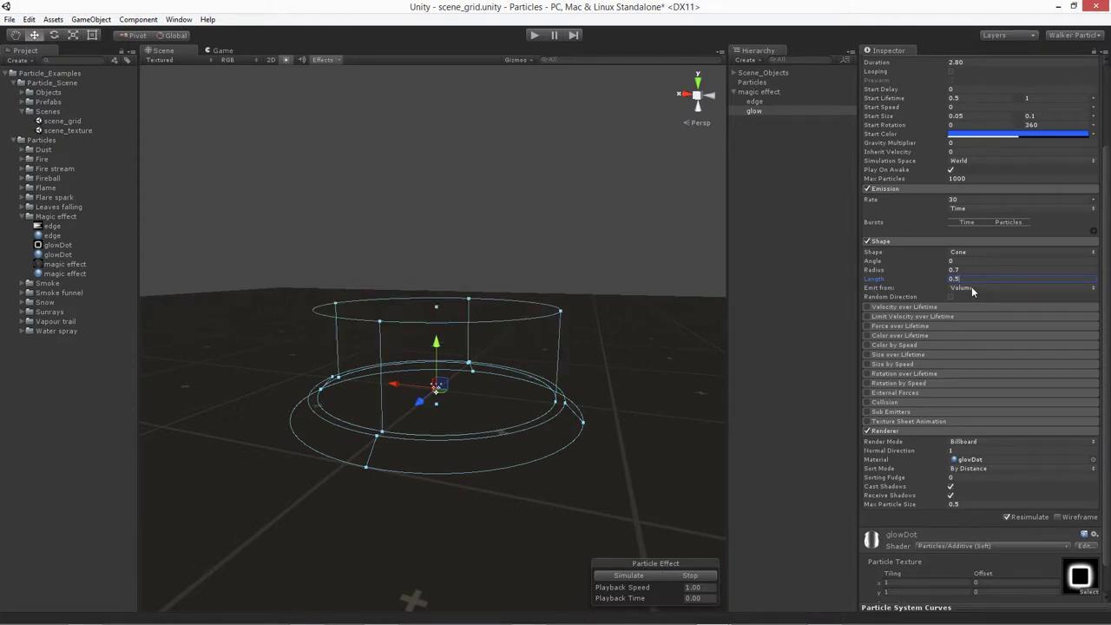
{"action": "left_click_drag", "start_coordinate": [496, 342], "coordinate": [459, 349], "text": "alt"}
{"action": "left_click", "coordinate": [629, 576]}
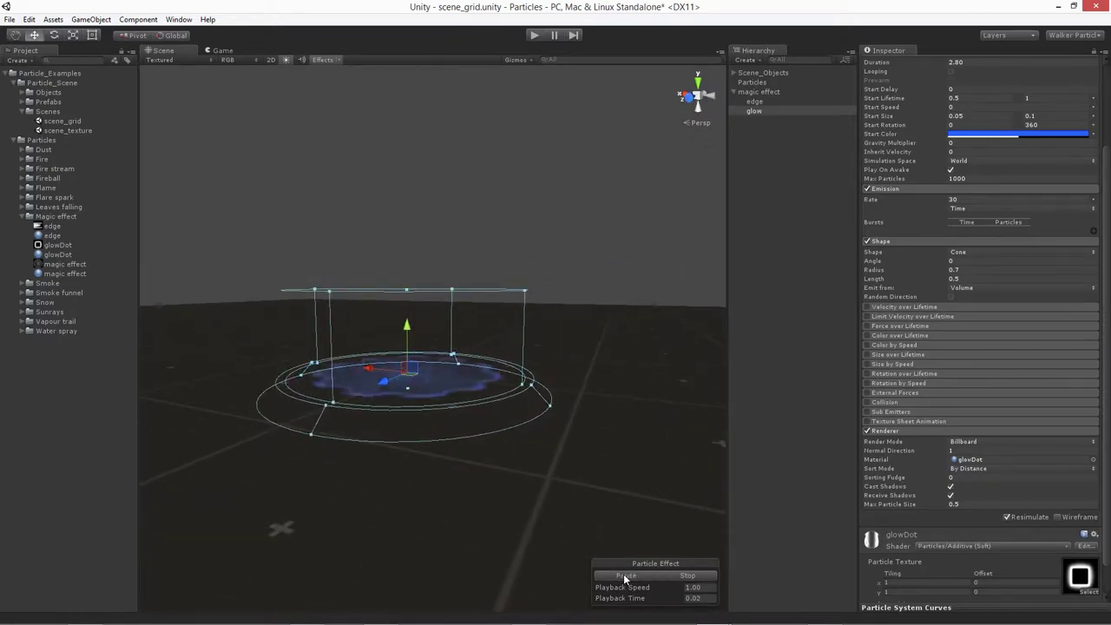
{"action": "left_click_drag", "start_coordinate": [451, 469], "coordinate": [478, 319], "text": "alt"}
Set the length of glow's emission cone to 1 and preview the effect.
{"action": "left_click", "coordinate": [955, 278]}
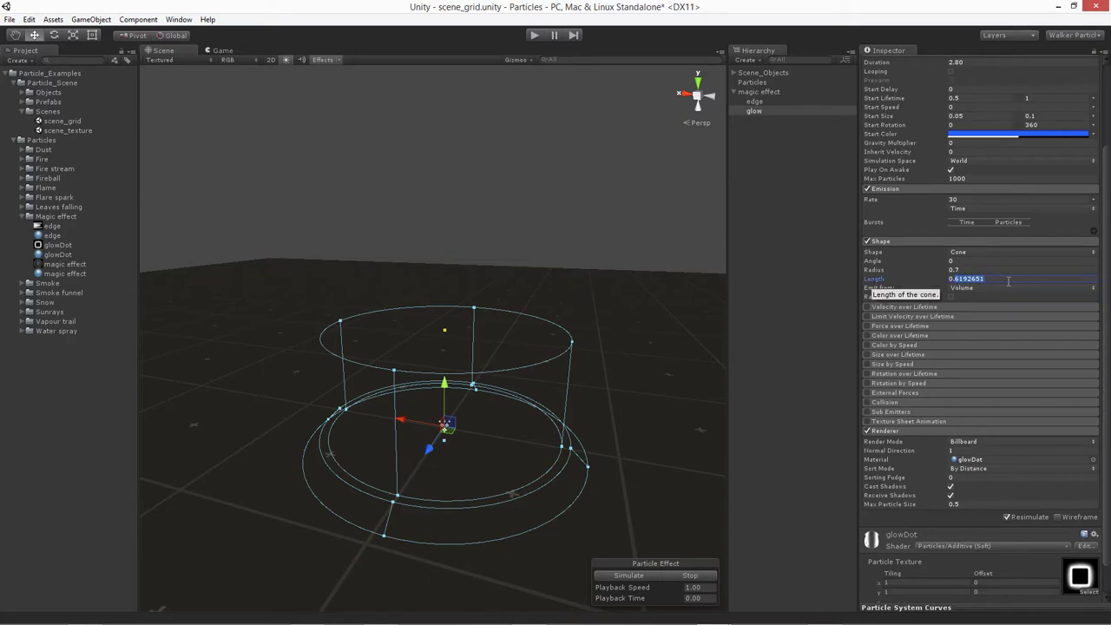
{"action": "key", "text": "BackSpace"}
{"action": "type", "text": "1"}
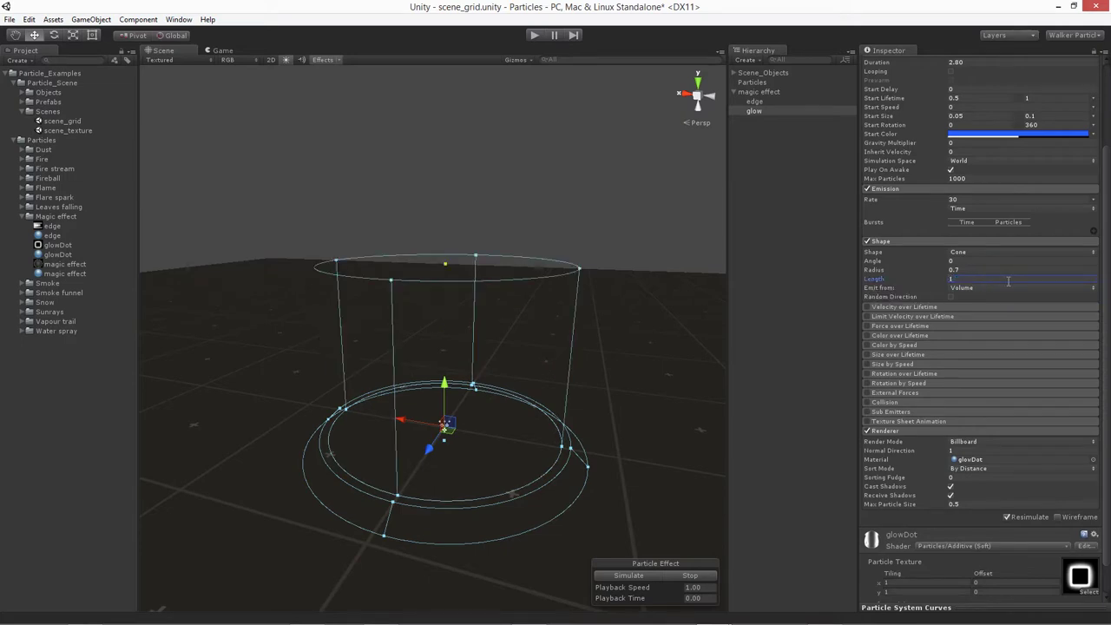
{"action": "left_click", "coordinate": [625, 575]}
{"action": "left_click_drag", "start_coordinate": [408, 434], "coordinate": [781, 391], "text": "alt"}
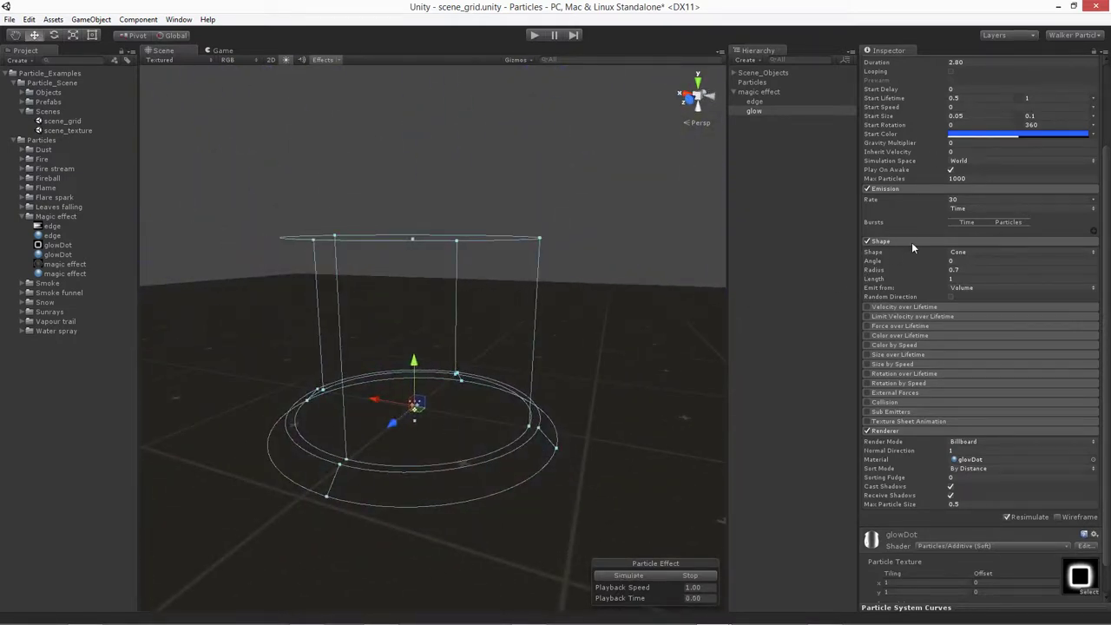
Enable Velocity over Lifetime for glow with a Y velocity of 0.25 in World space and preview the effect.
{"action": "left_click", "coordinate": [908, 305]}
{"action": "left_click", "coordinate": [866, 307]}
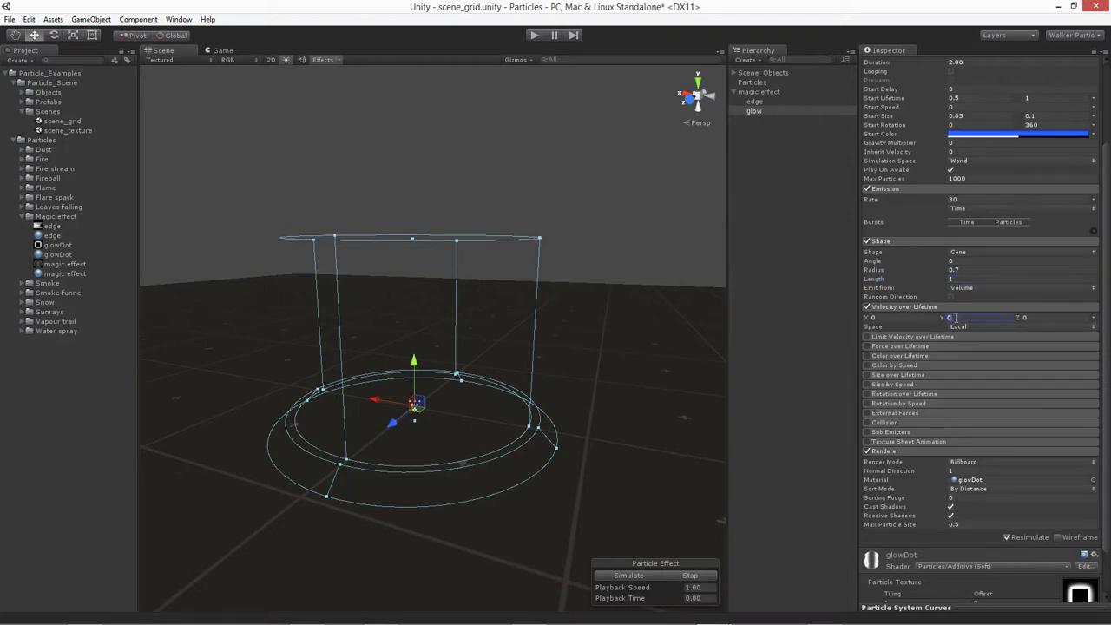
{"action": "key", "text": "Return"}
{"action": "left_click", "coordinate": [958, 328]}
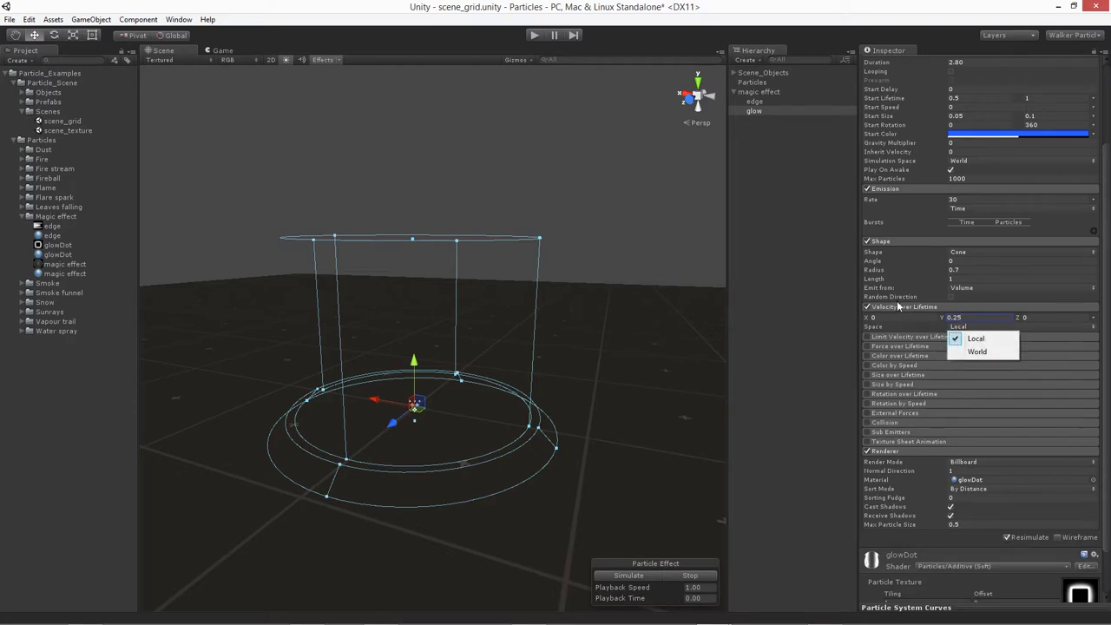
{"action": "left_click", "coordinate": [978, 351]}
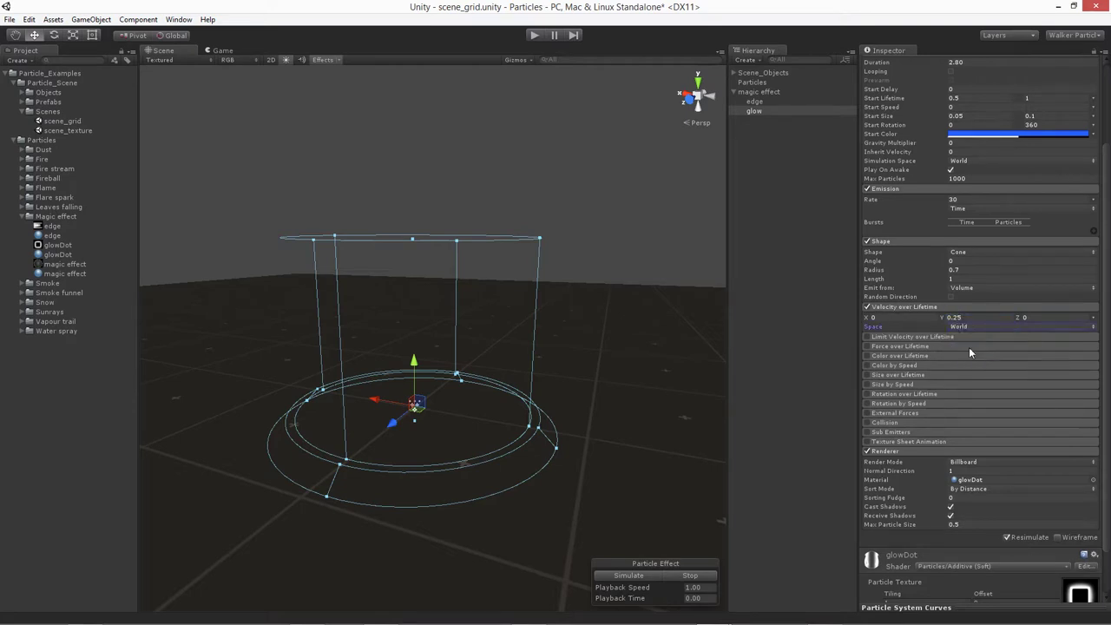
{"action": "left_click", "coordinate": [641, 574]}
{"action": "left_click", "coordinate": [886, 365]}
{"action": "left_click", "coordinate": [867, 365]}
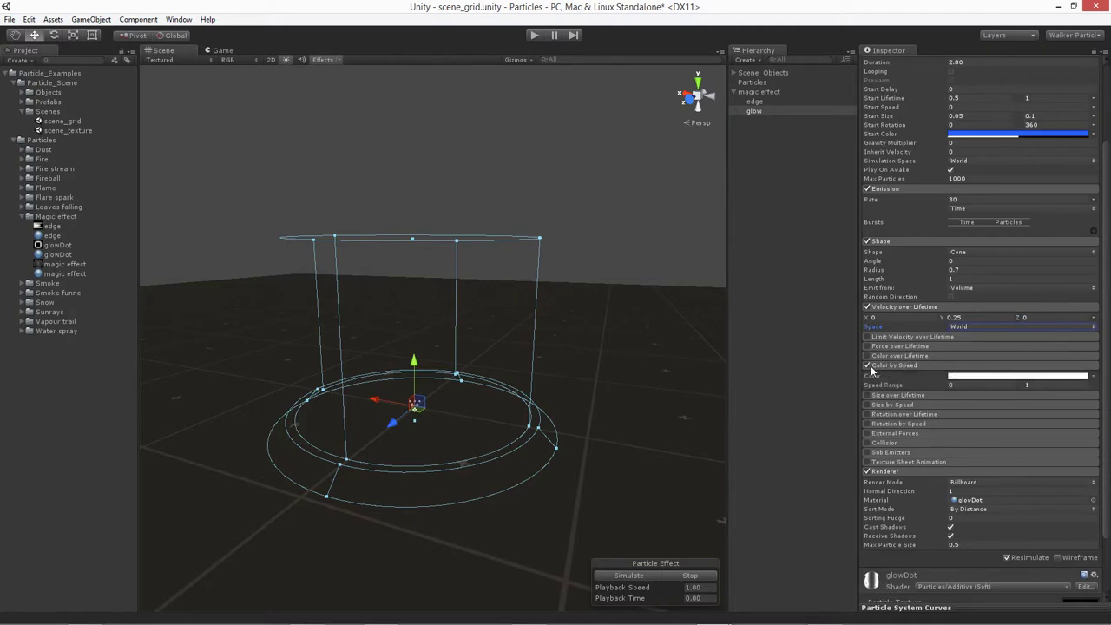
{"action": "left_click", "coordinate": [869, 364]}
{"action": "left_click", "coordinate": [878, 364]}
Enable Color over Lifetime for glow and set the gradient's start and end alpha to 0.
{"action": "left_click", "coordinate": [891, 356]}
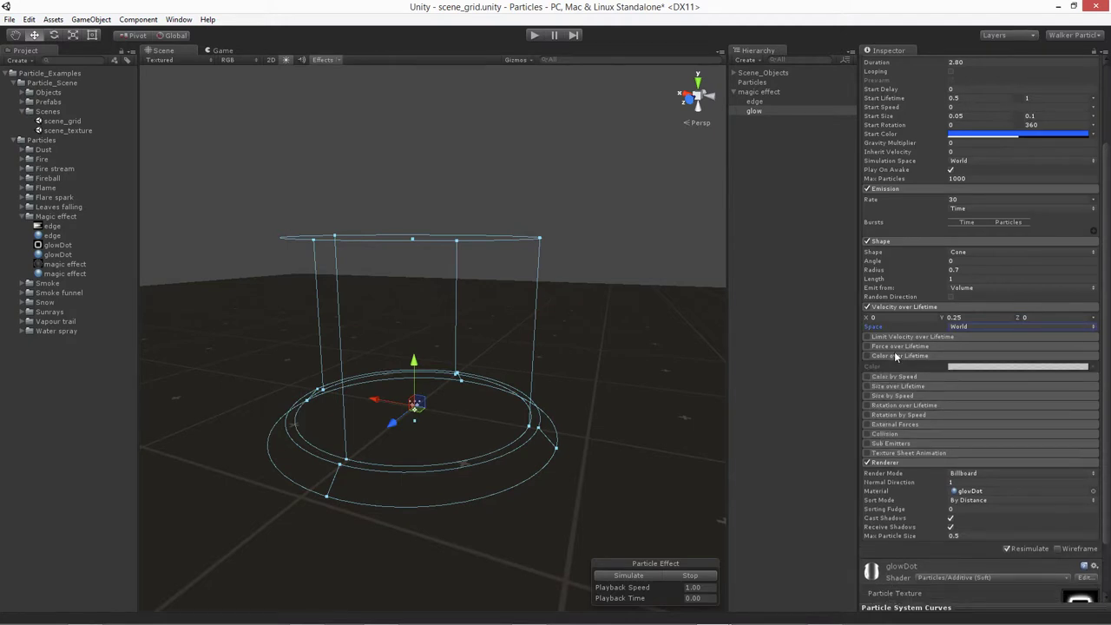
{"action": "left_click", "coordinate": [866, 357]}
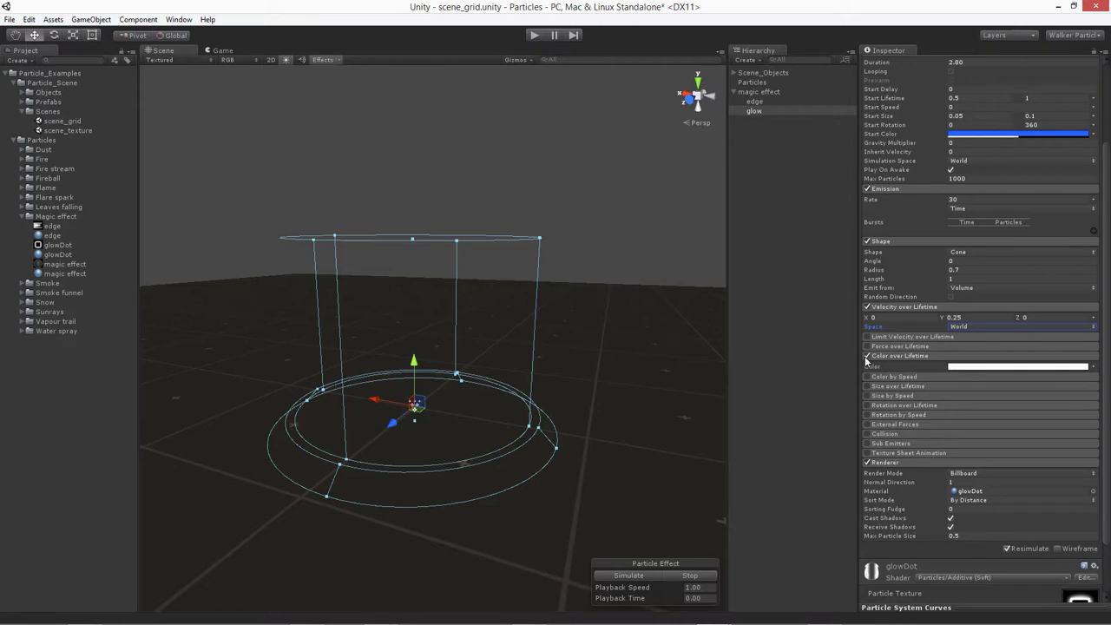
{"action": "left_click", "coordinate": [952, 366]}
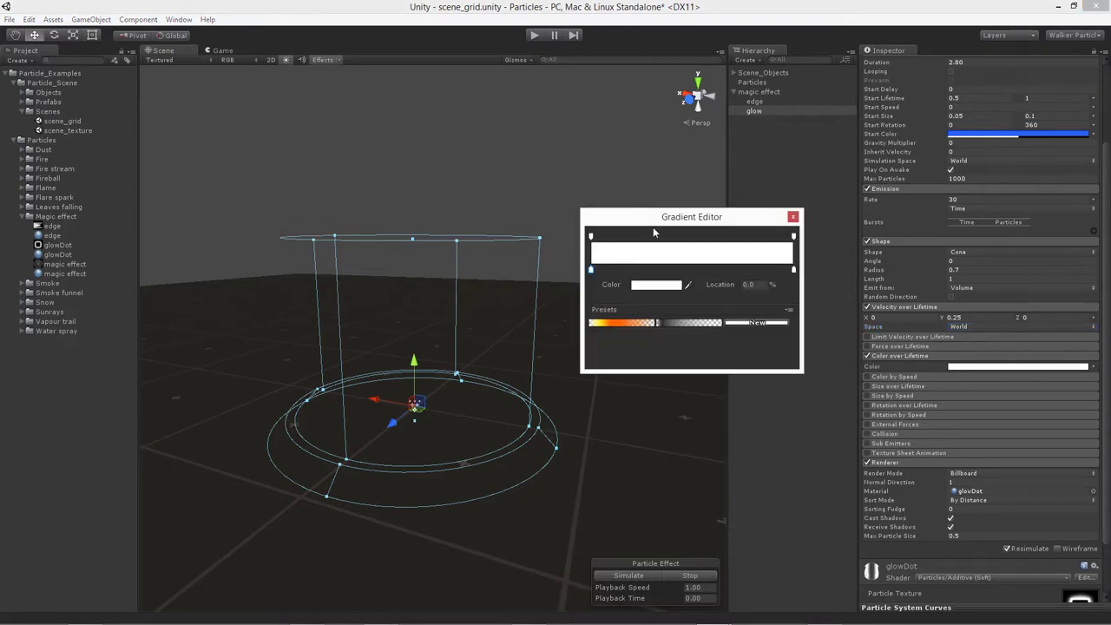
{"action": "left_click", "coordinate": [794, 235]}
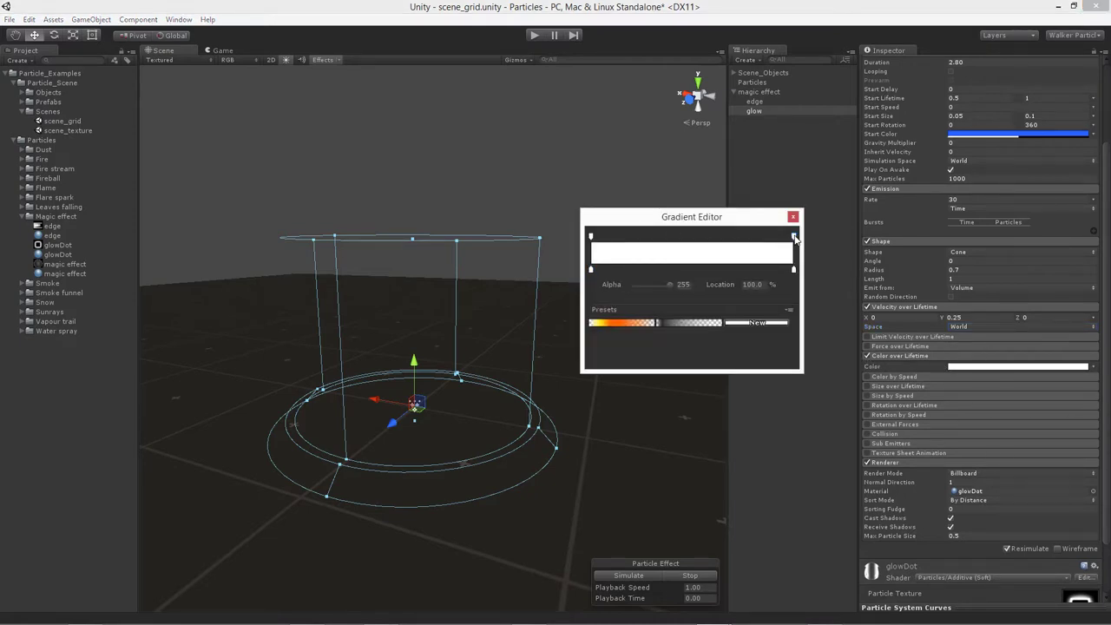
{"action": "left_click_drag", "start_coordinate": [669, 283], "coordinate": [602, 277]}
{"action": "left_click", "coordinate": [591, 236]}
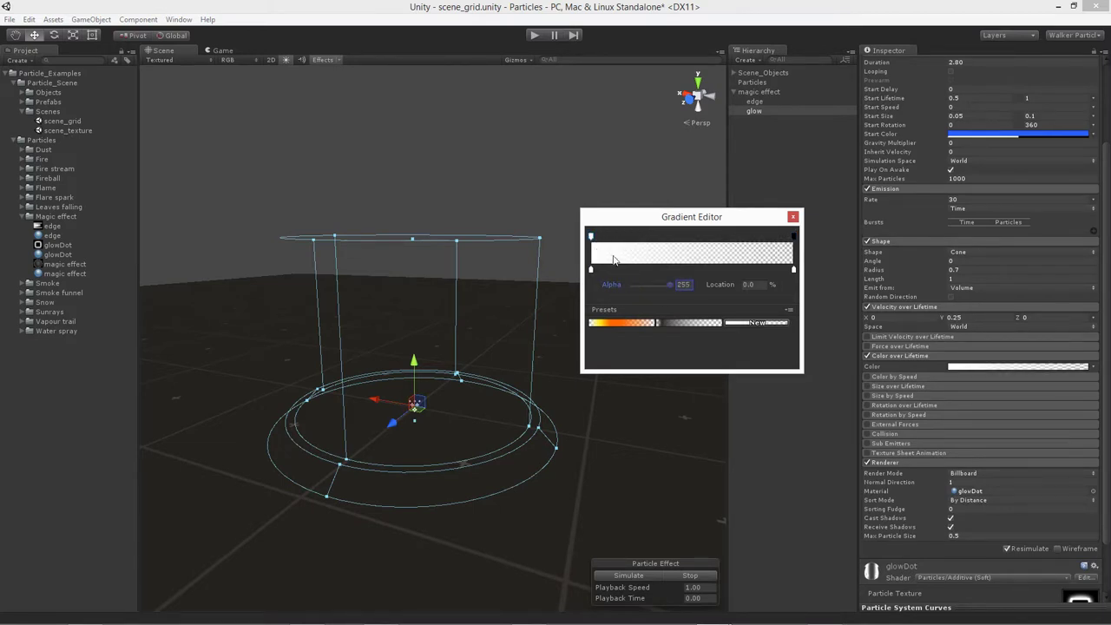
{"action": "left_click_drag", "start_coordinate": [670, 284], "coordinate": [611, 288]}
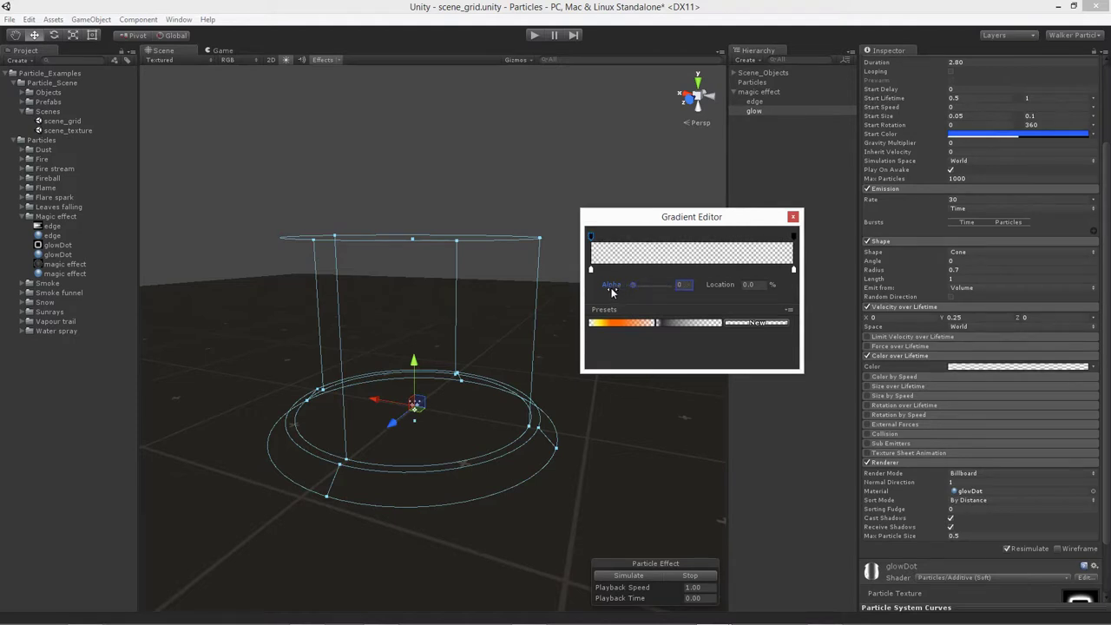
Add an alpha key of 255 at the 20% location of glow's color gradient and preview the fade.
{"action": "left_click", "coordinate": [619, 236]}
{"action": "left_click", "coordinate": [714, 285]}
{"action": "type", "text": "20"}
{"action": "key", "text": "Return"}
{"action": "left_click", "coordinate": [630, 243]}
{"action": "left_click_drag", "start_coordinate": [631, 284], "coordinate": [681, 286]}
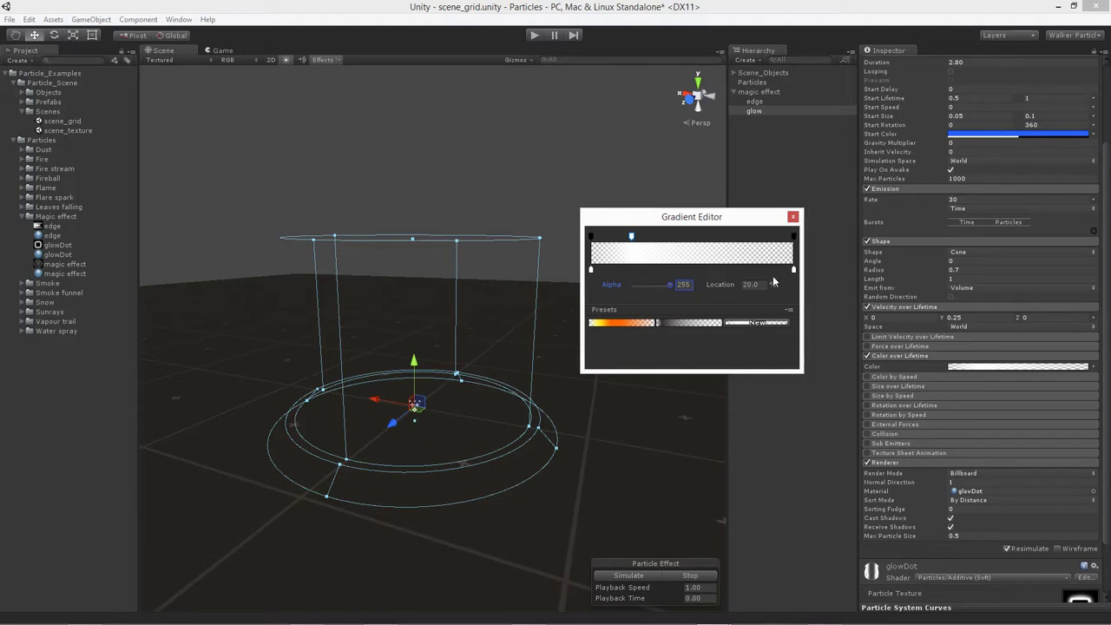
{"action": "left_click", "coordinate": [793, 217]}
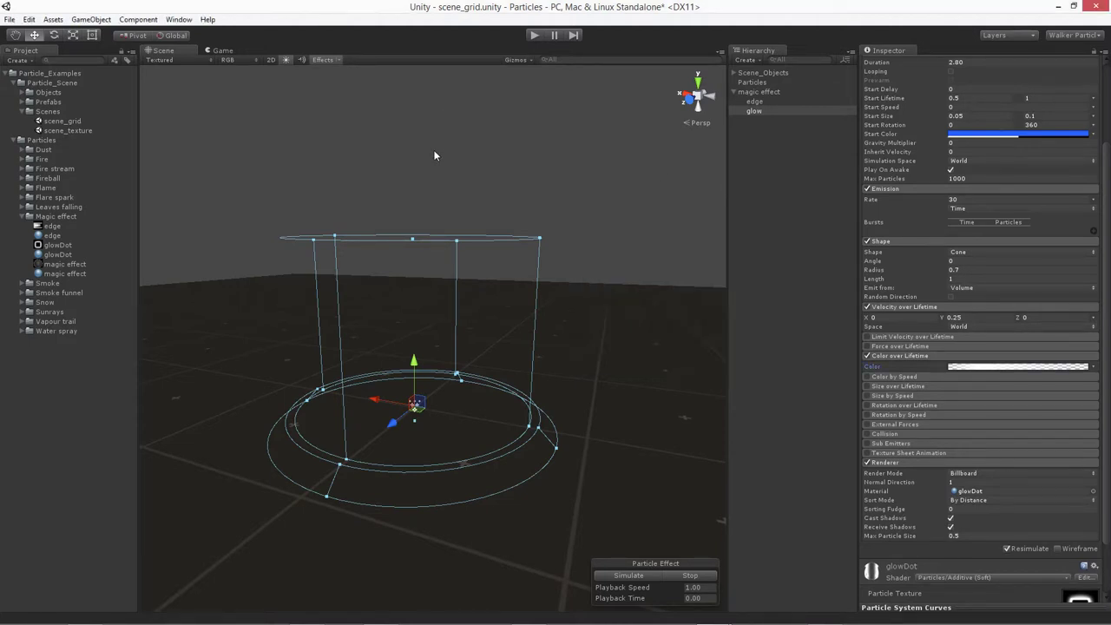
{"action": "left_click", "coordinate": [618, 575]}
Enable Size over Lifetime for glow with a curve falling from 1.0 to 0.0 and preview the effect.
{"action": "left_click", "coordinate": [882, 386]}
{"action": "left_click", "coordinate": [866, 387]}
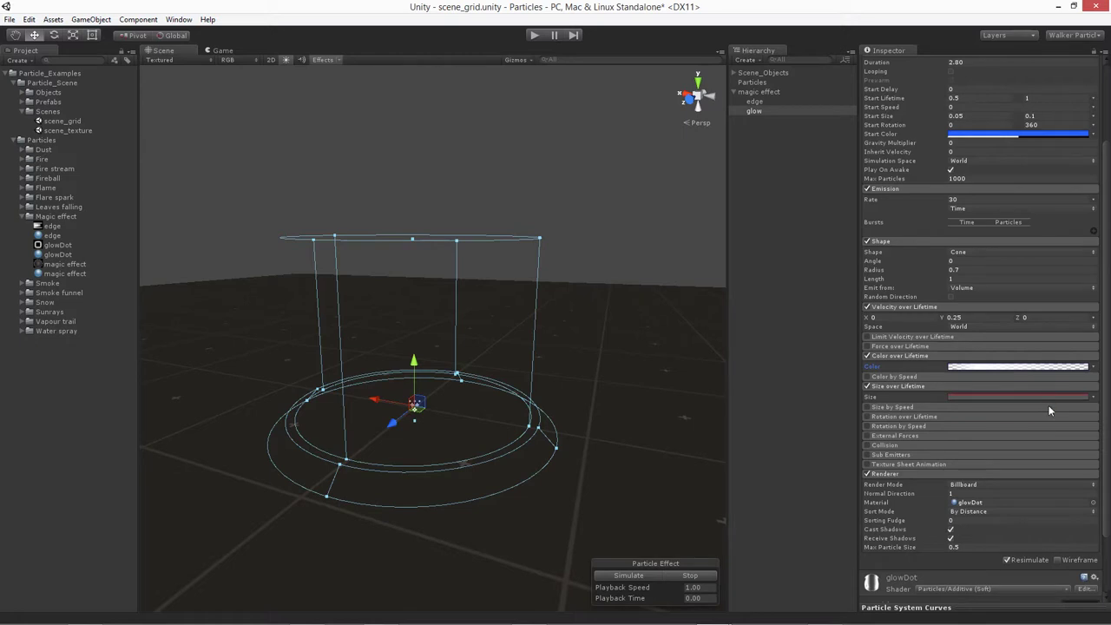
{"action": "left_click", "coordinate": [882, 608]}
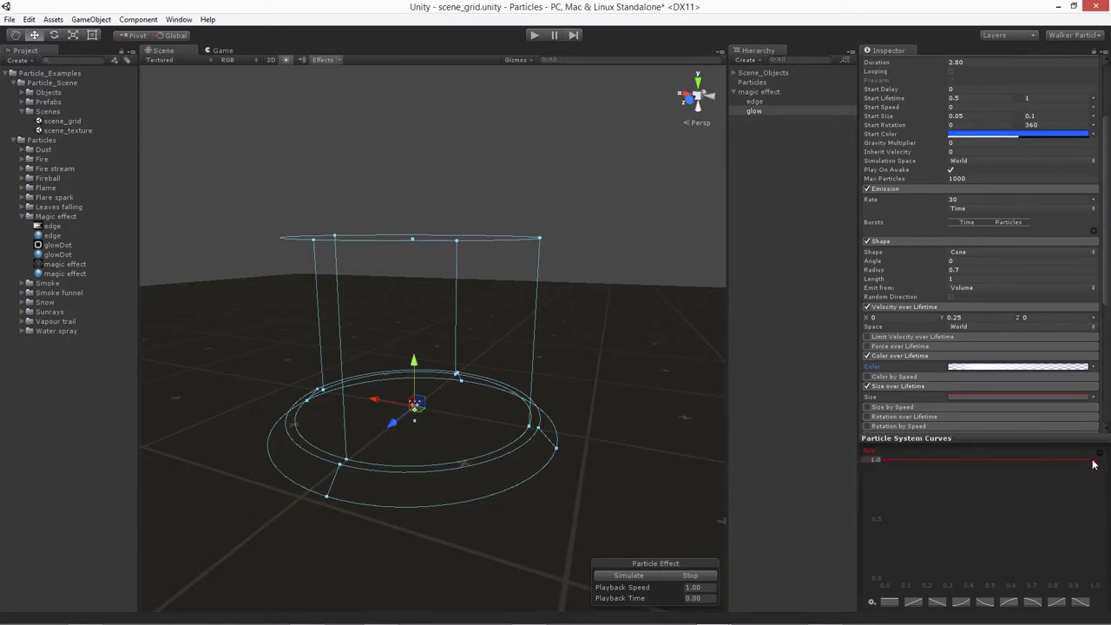
{"action": "left_click_drag", "start_coordinate": [1094, 461], "coordinate": [1069, 551]}
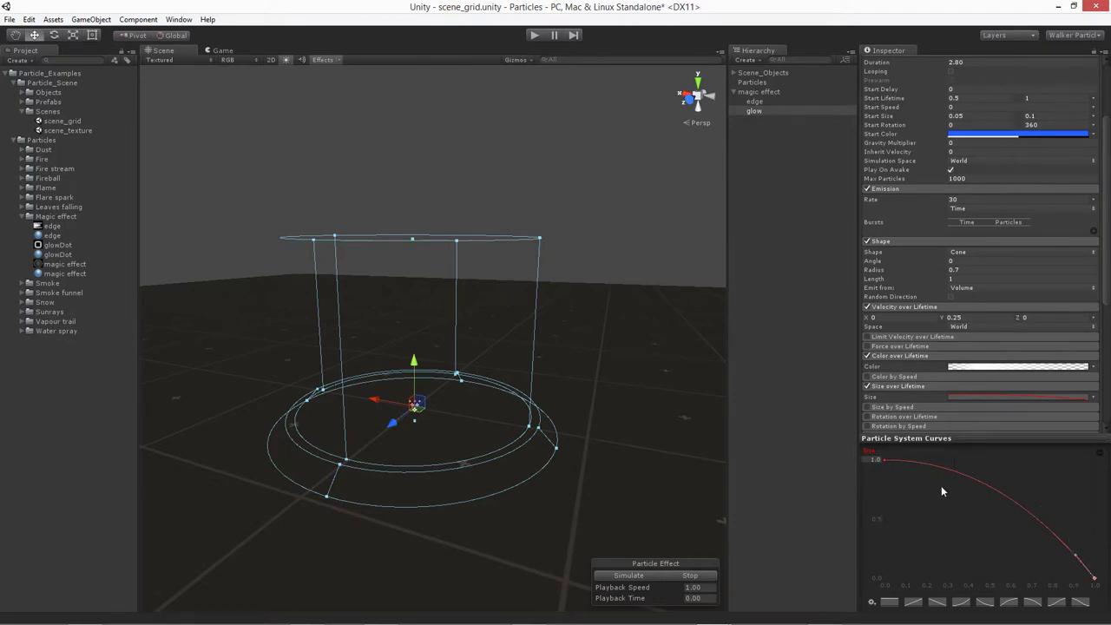
{"action": "left_click", "coordinate": [614, 577]}
Enable Rotation over Lifetime for glow with angular velocity random between constants -180 and 180, and preview the effect.
{"action": "scroll", "coordinate": [942, 343], "scroll_direction": "down", "scroll_amount": 5}
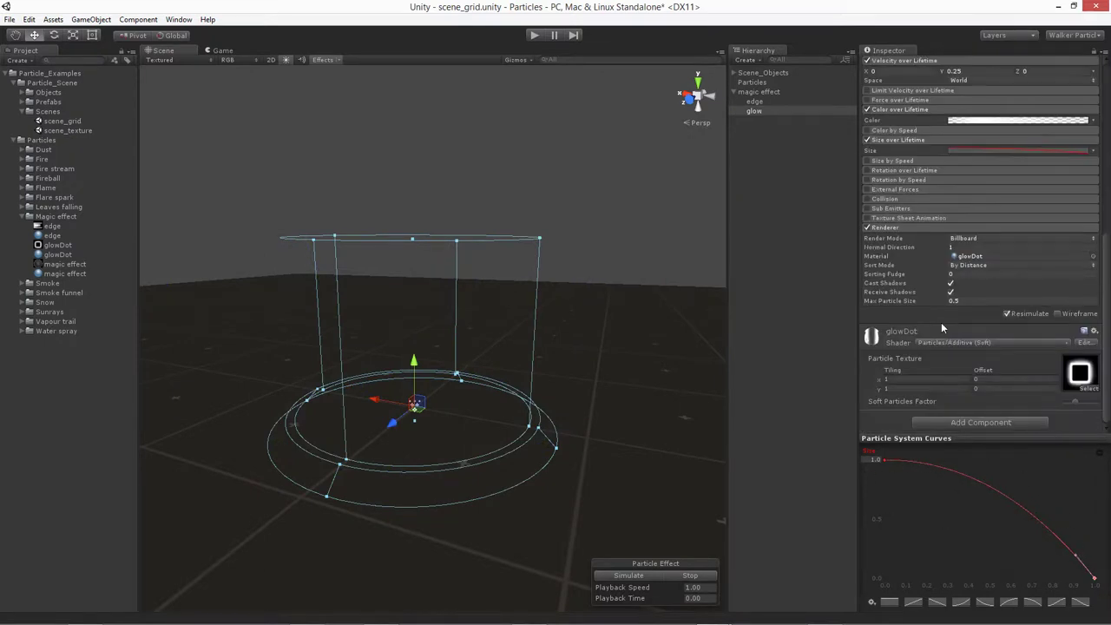
{"action": "scroll", "coordinate": [936, 300], "scroll_direction": "up", "scroll_amount": 2}
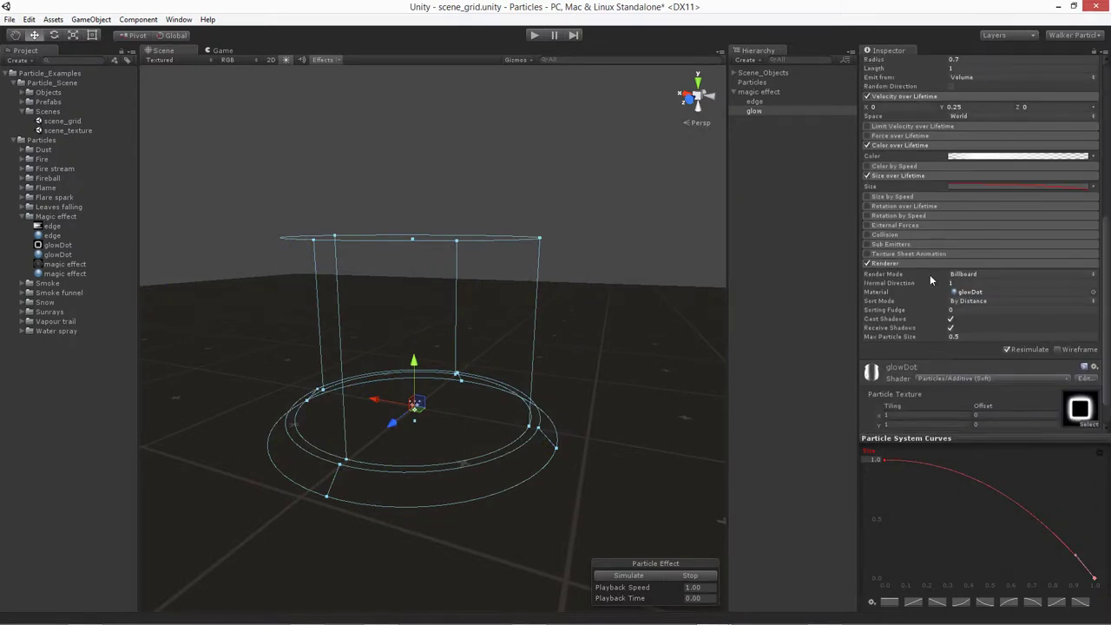
{"action": "left_click", "coordinate": [900, 207]}
{"action": "left_click", "coordinate": [866, 206]}
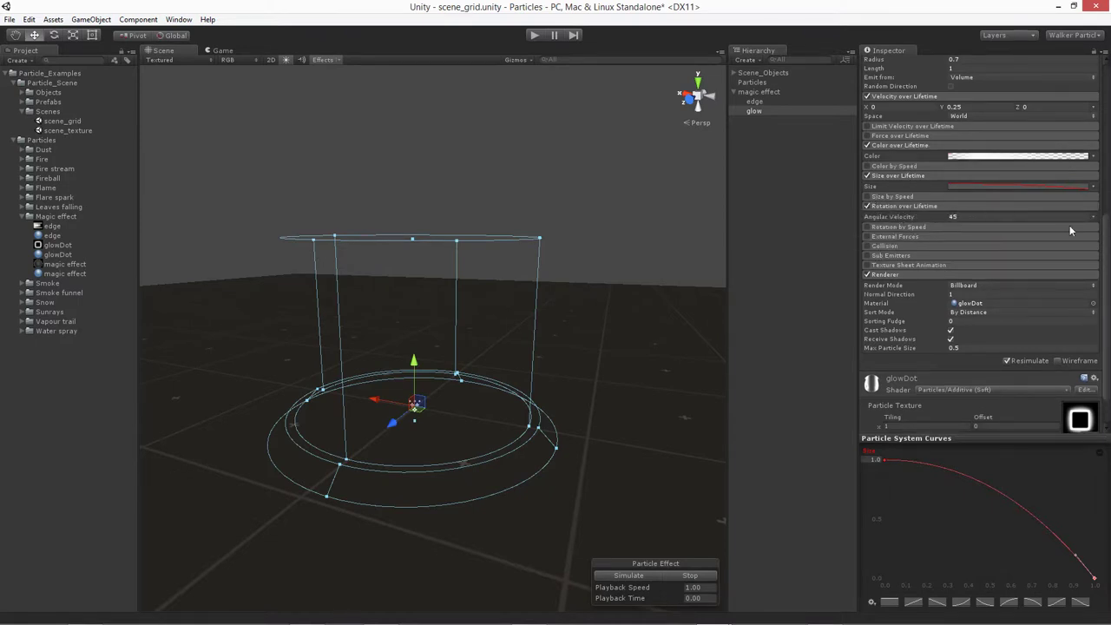
{"action": "left_click", "coordinate": [1091, 223]}
{"action": "left_click", "coordinate": [1074, 254]}
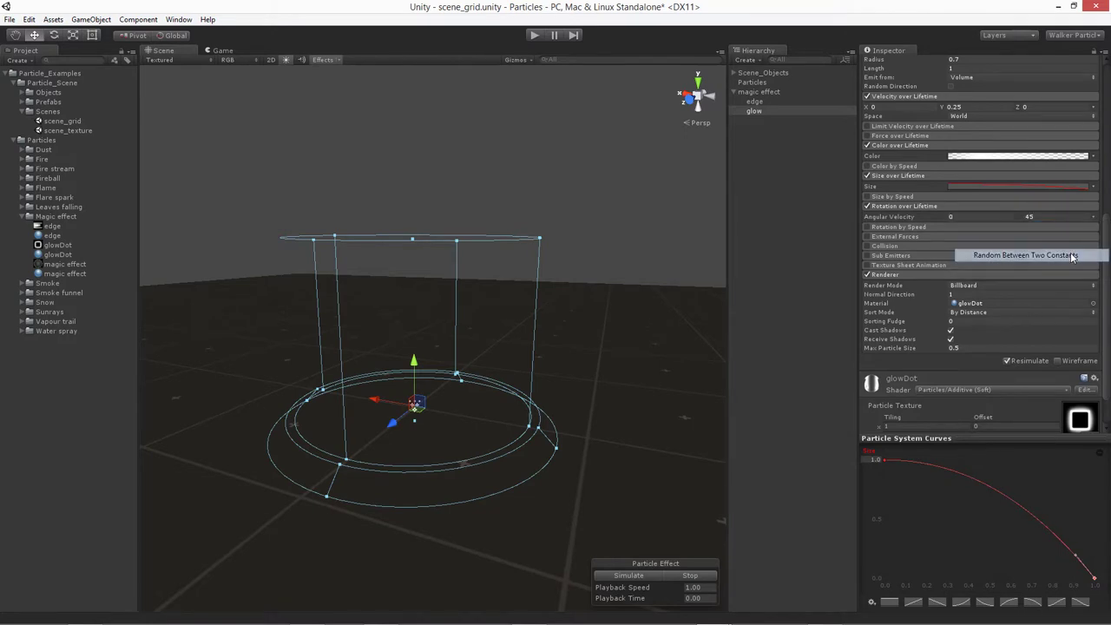
{"action": "left_click", "coordinate": [955, 217]}
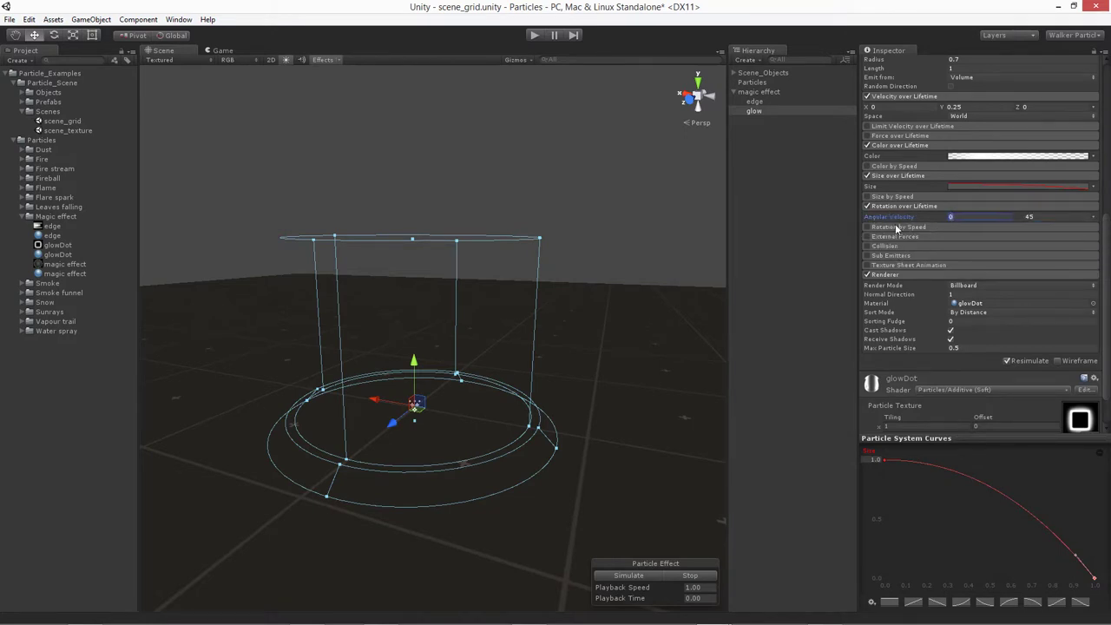
{"action": "key", "text": "Tab"}
{"action": "left_click", "coordinate": [618, 574]}
Reframe the scene around the effect, deselect glow and save the scene.
{"action": "scroll", "coordinate": [903, 273], "scroll_direction": "down", "scroll_amount": 1}
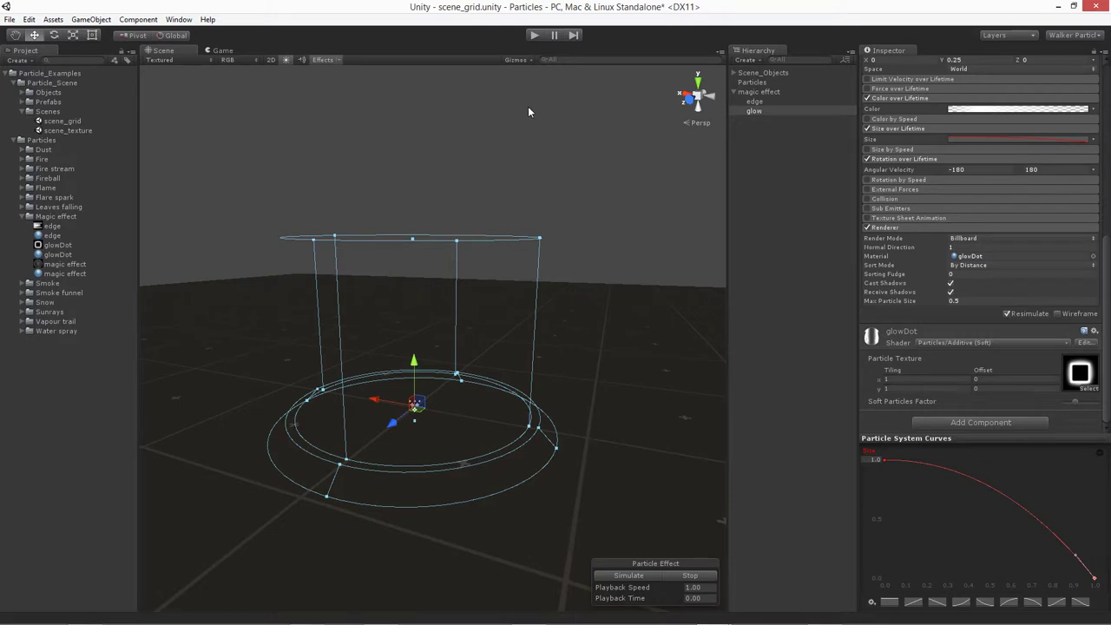
{"action": "mouse_move", "coordinate": [533, 211]}
{"action": "middle_mouse_down"}
{"action": "mouse_move", "coordinate": [533, 235]}
{"action": "mouse_move", "coordinate": [497, 247]}
{"action": "mouse_move", "coordinate": [523, 195]}
{"action": "middle_mouse_up"}
{"action": "scroll", "coordinate": [525, 196], "scroll_direction": "down", "scroll_amount": 3}
{"action": "left_click_drag", "start_coordinate": [534, 236], "coordinate": [530, 251], "text": "alt"}
{"action": "left_click", "coordinate": [338, 116]}
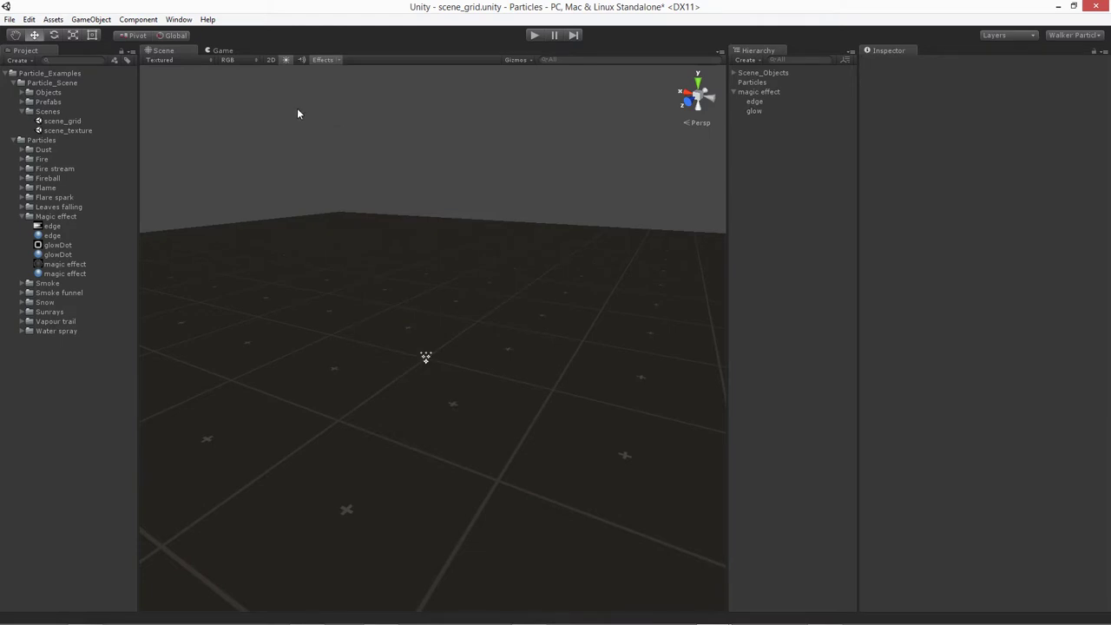
{"action": "key", "text": "ctrl+s"}
Align the scene camera with the current Scene view and check its framing in the Game view.
{"action": "left_click", "coordinate": [221, 50]}
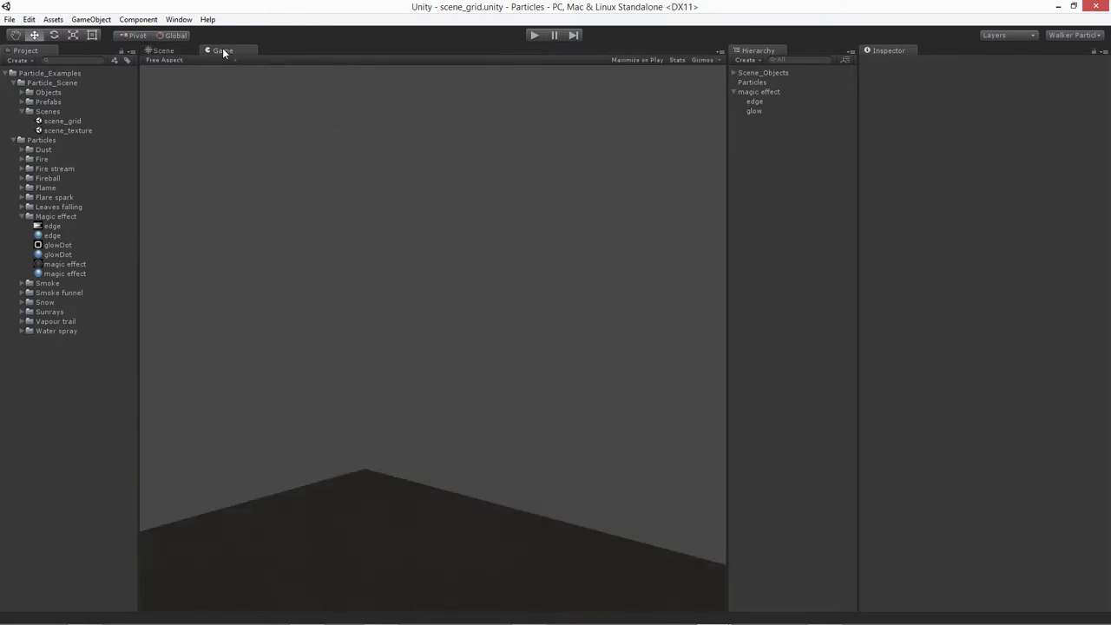
{"action": "left_click", "coordinate": [163, 50]}
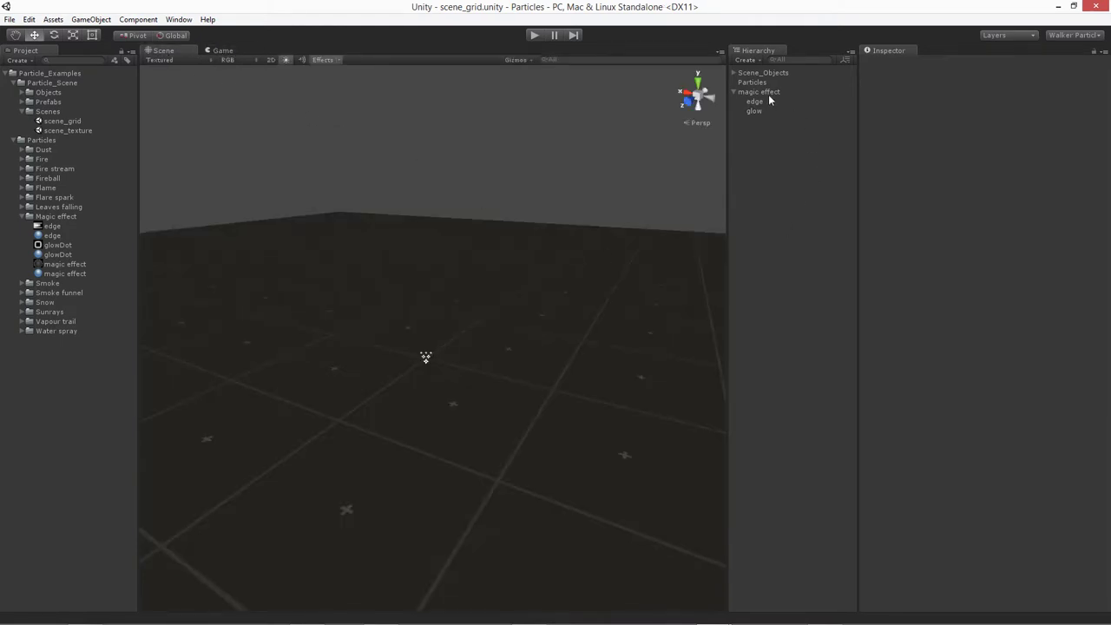
{"action": "left_click", "coordinate": [733, 74]}
{"action": "left_click", "coordinate": [757, 82]}
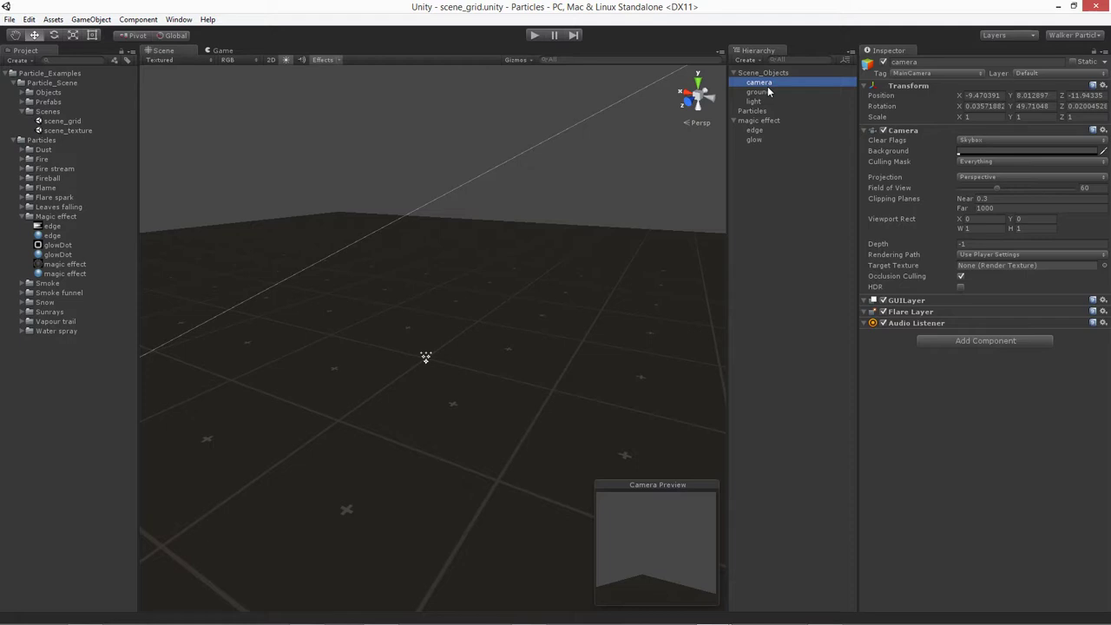
{"action": "key", "text": "ctrl+shift+f"}
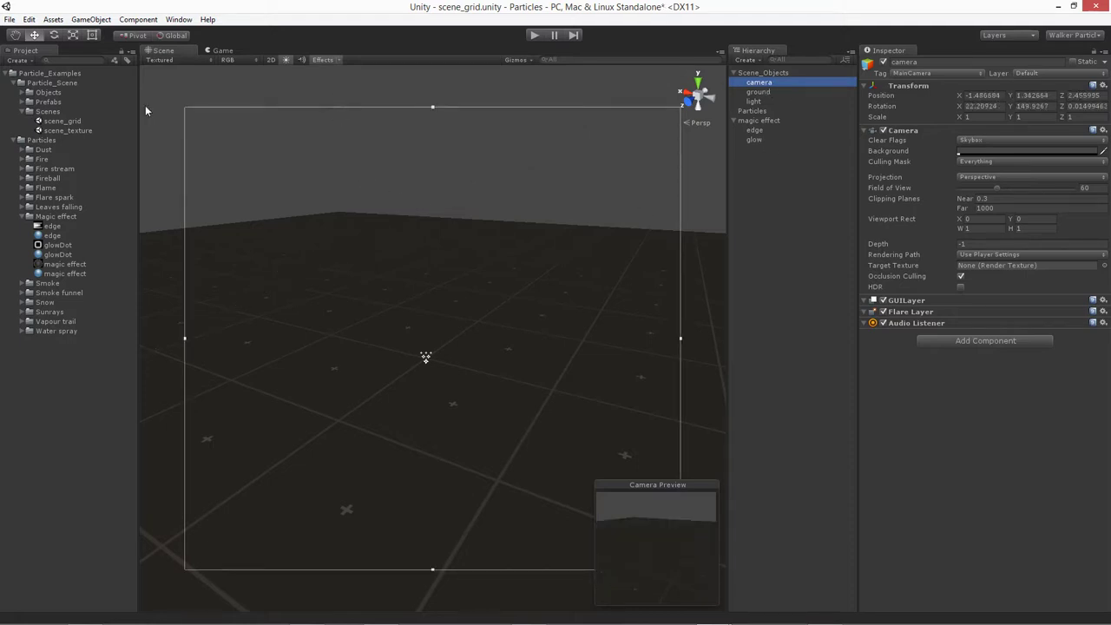
{"action": "left_click", "coordinate": [221, 51]}
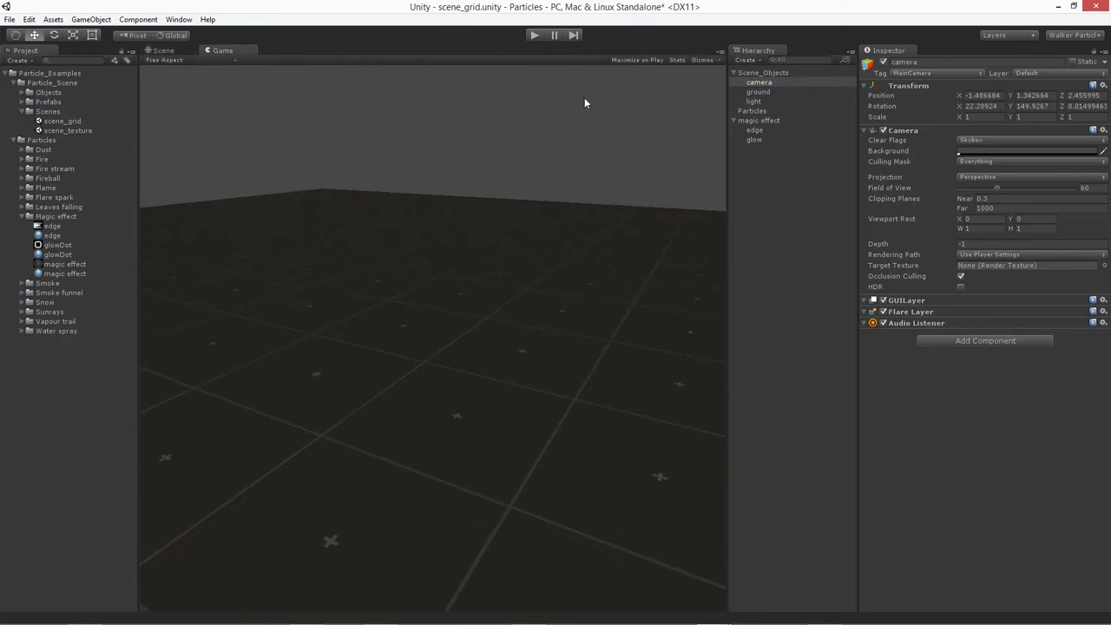
Run the scene in Play mode, simulate magic effect in the Scene view and stop playing.
{"action": "left_click", "coordinate": [533, 35]}
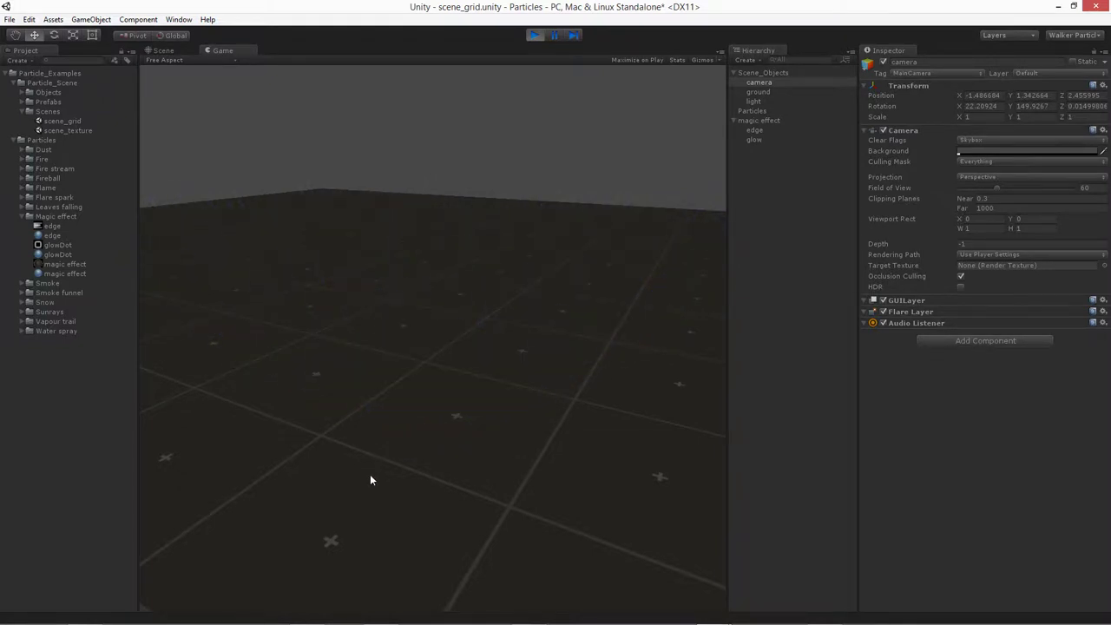
{"action": "left_click", "coordinate": [164, 53]}
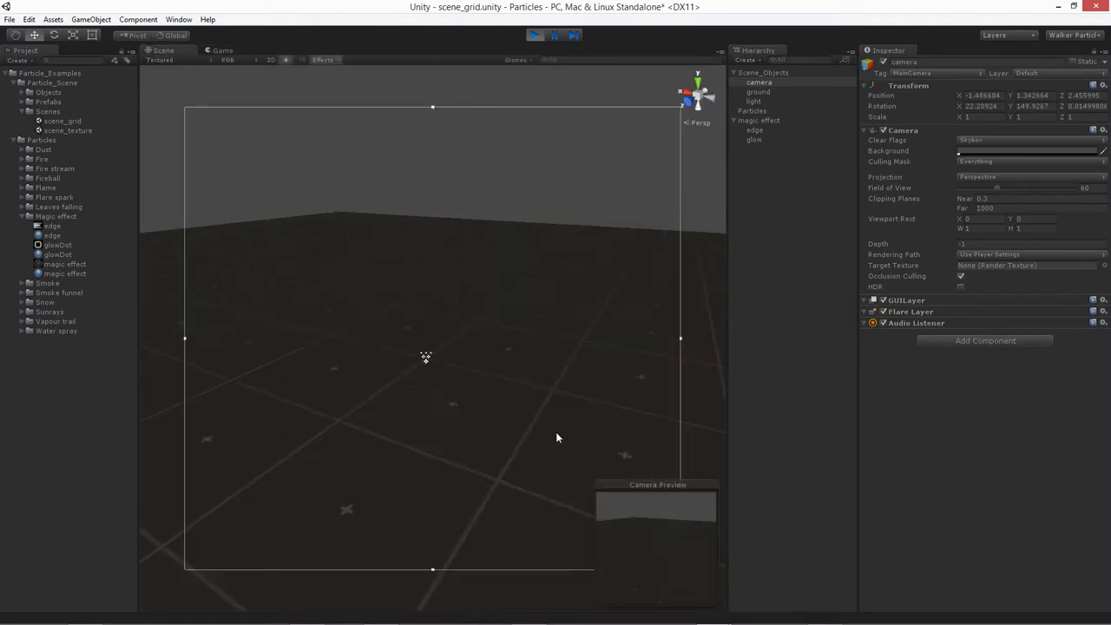
{"action": "left_click", "coordinate": [762, 121]}
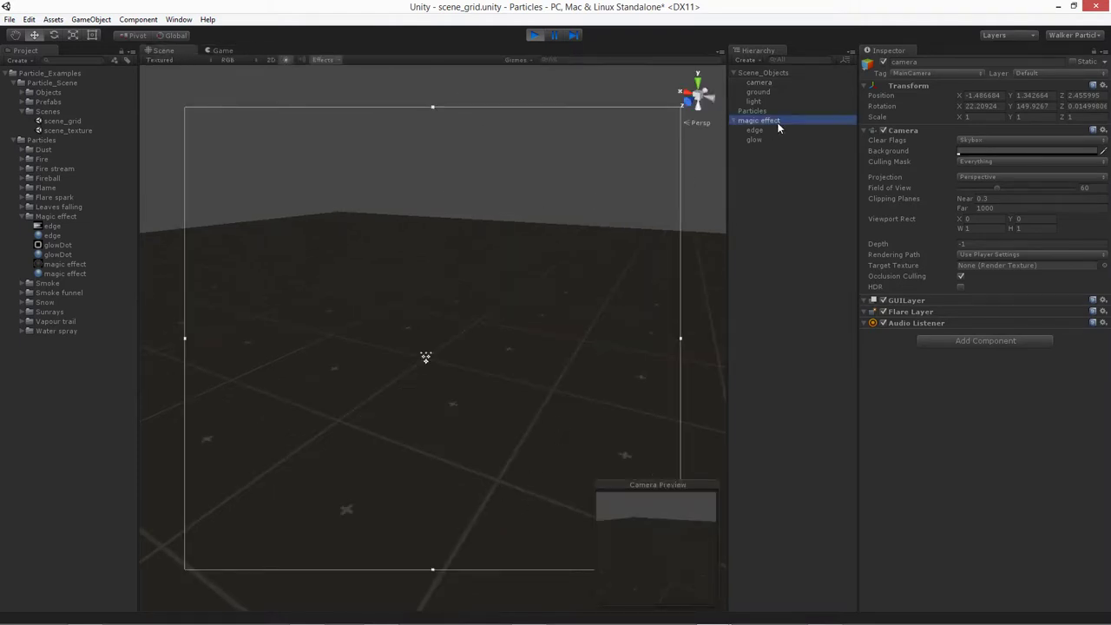
{"action": "left_click", "coordinate": [670, 599]}
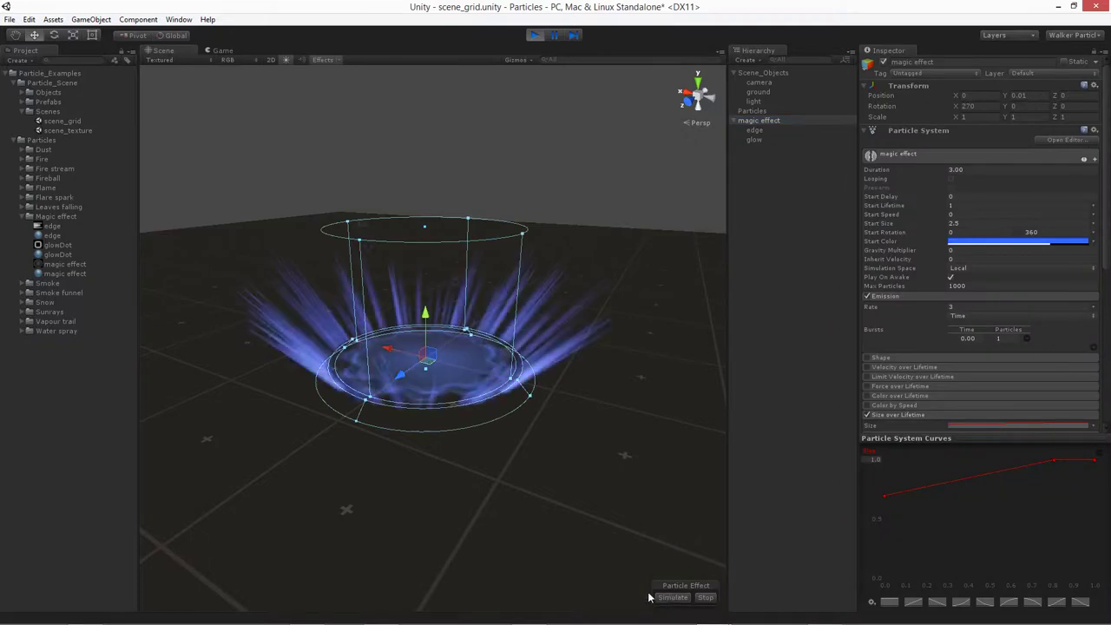
{"action": "left_click", "coordinate": [535, 34]}
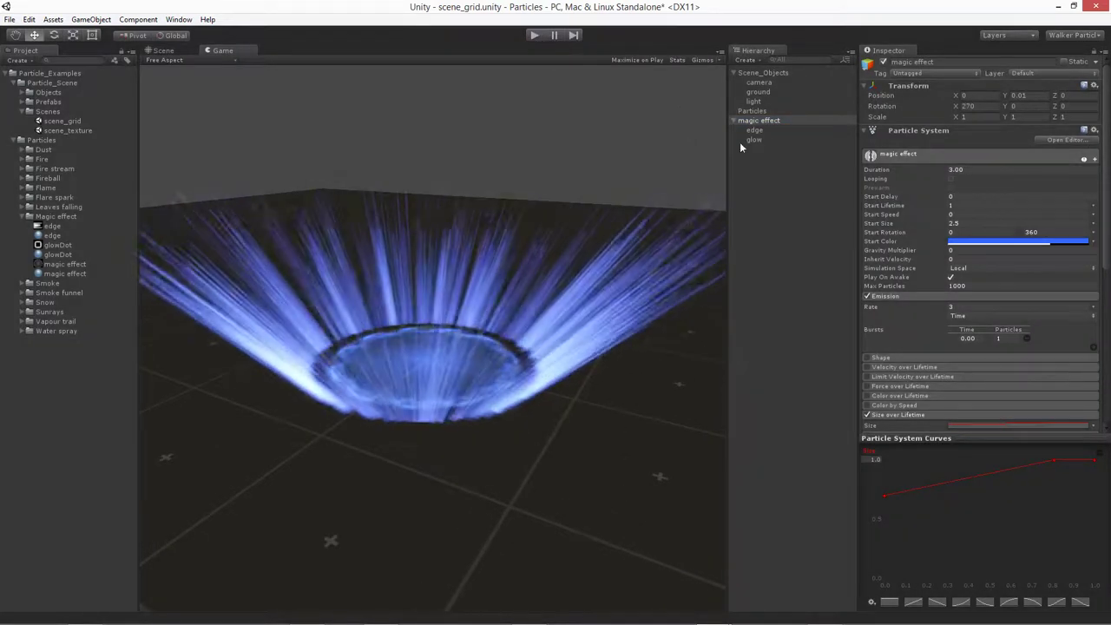
Replay magic effect in the Game and Scene views and inspect it from above.
{"action": "left_click", "coordinate": [769, 119]}
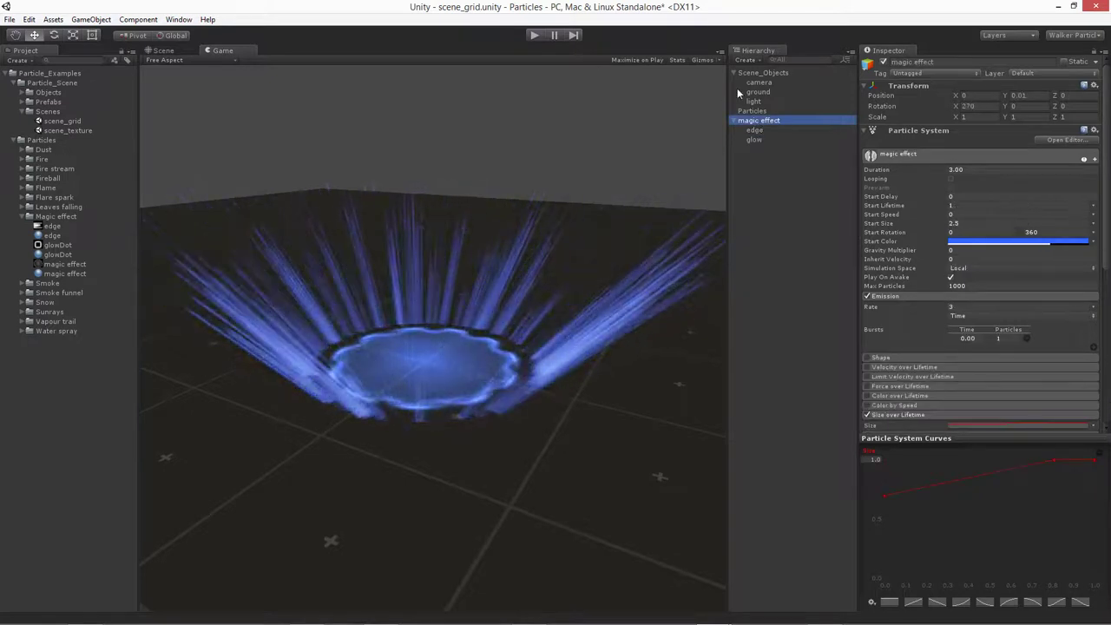
{"action": "left_click", "coordinate": [483, 458], "text": "alt"}
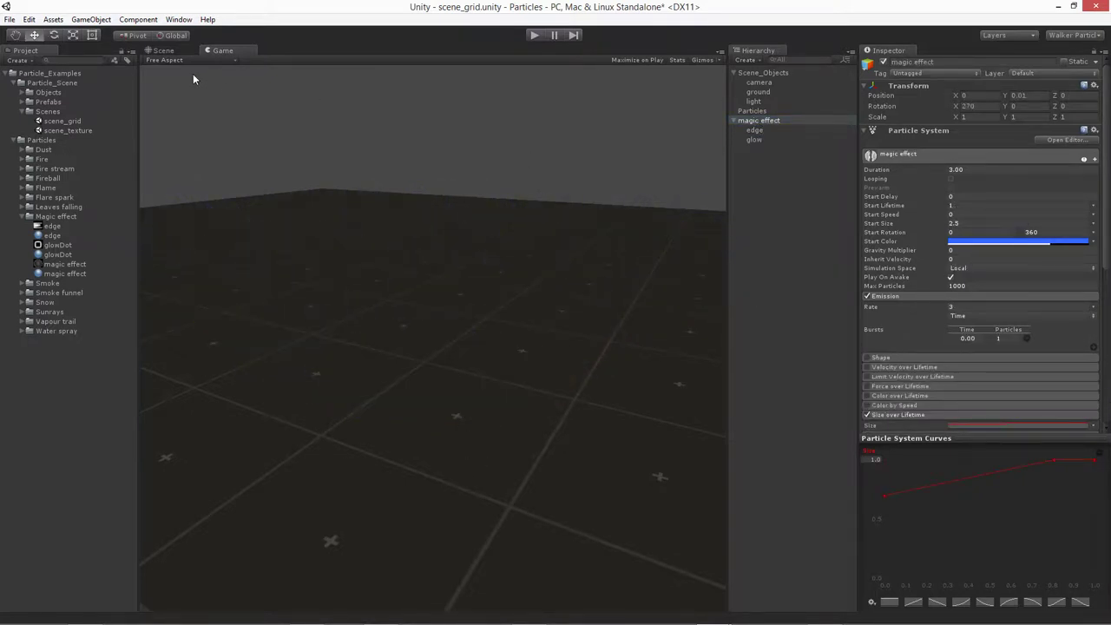
{"action": "left_click", "coordinate": [161, 50]}
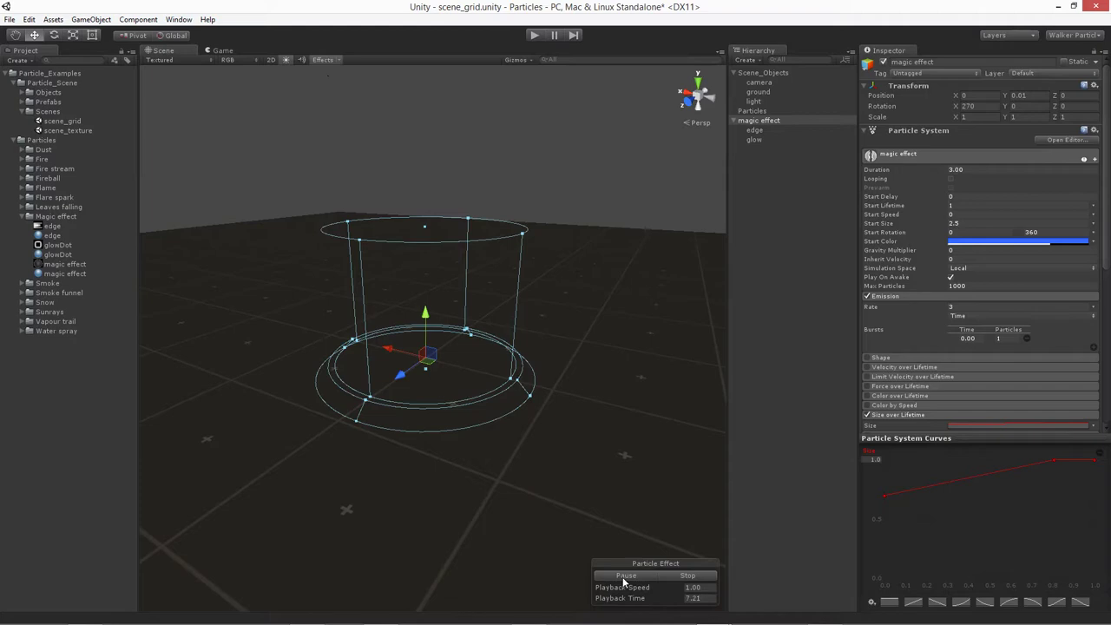
{"action": "left_click", "coordinate": [700, 576]}
{"action": "left_click", "coordinate": [628, 577]}
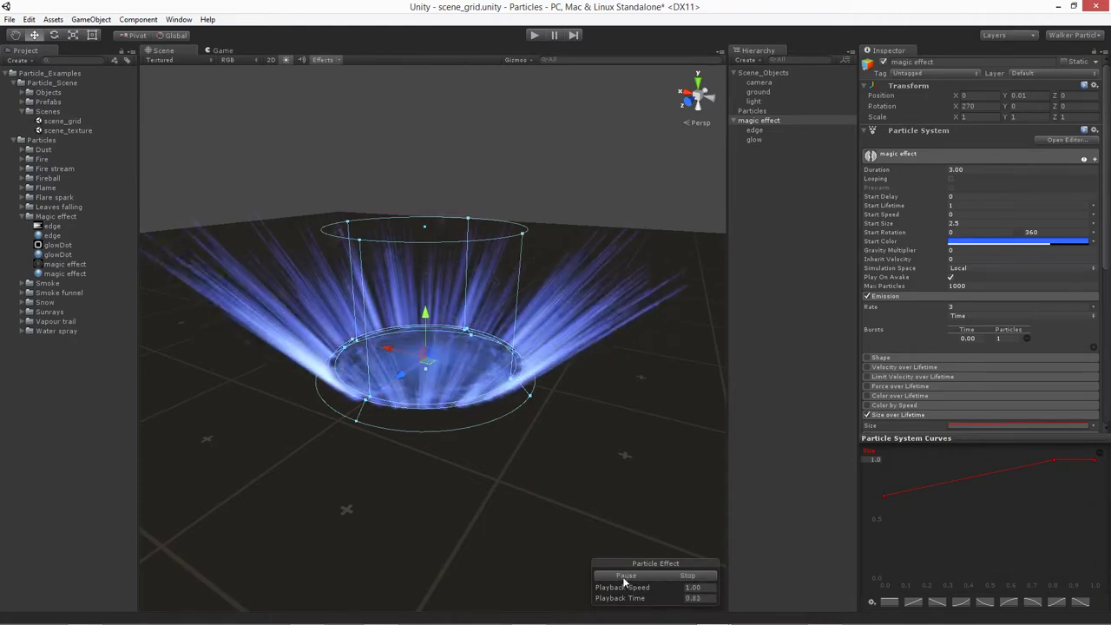
{"action": "left_click_drag", "start_coordinate": [533, 493], "coordinate": [423, 397], "text": "alt"}
{"action": "scroll", "coordinate": [395, 415], "scroll_direction": "up", "scroll_amount": 3}
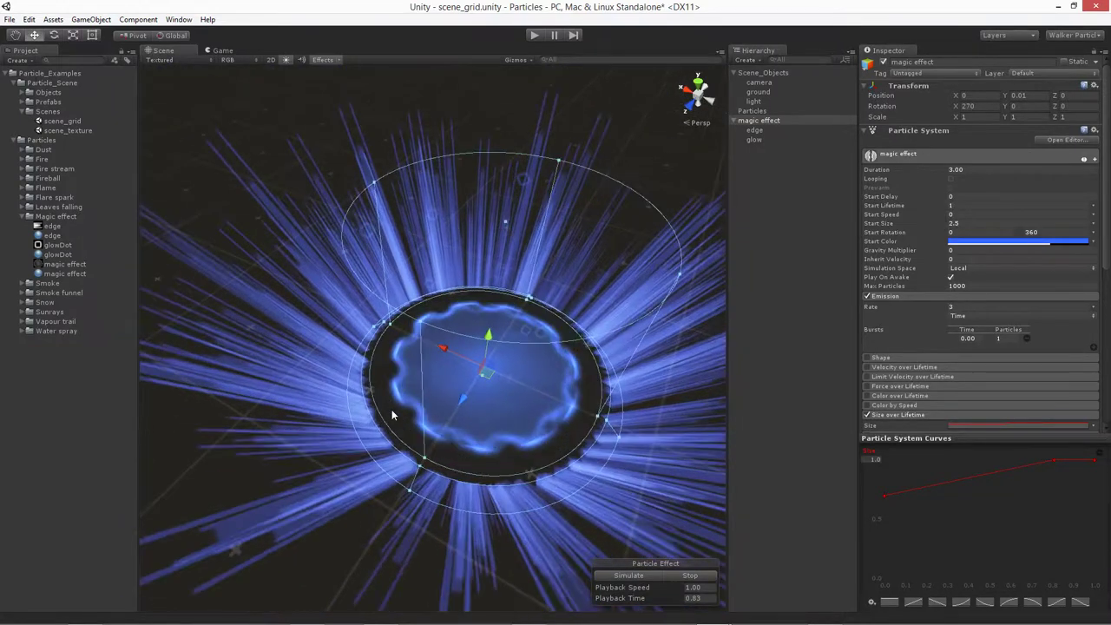
{"action": "scroll", "coordinate": [491, 348], "scroll_direction": "down", "scroll_amount": 2}
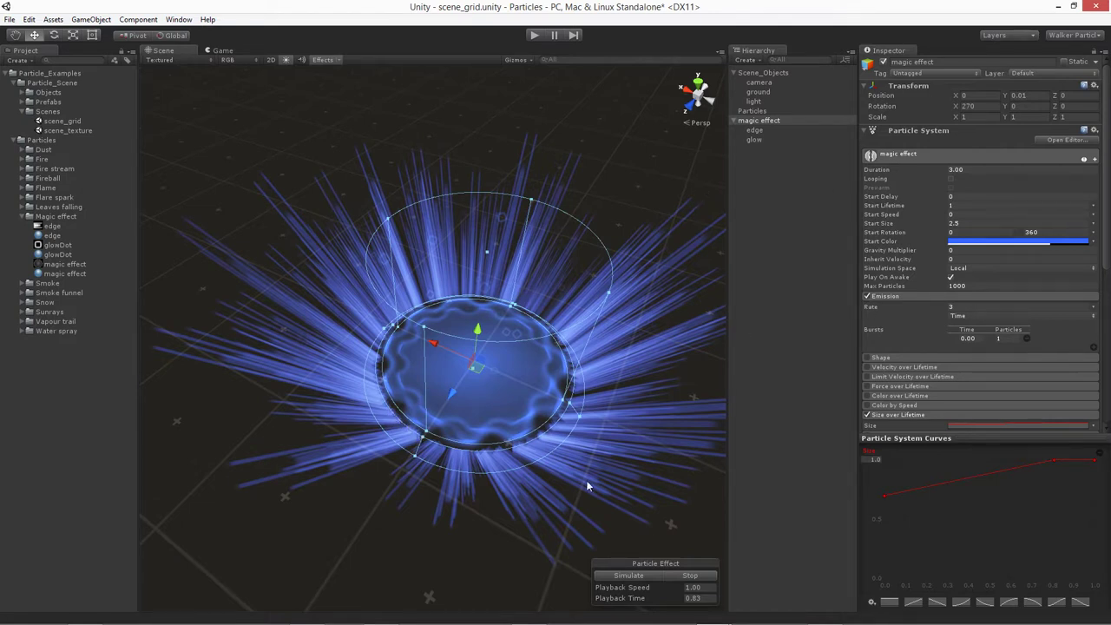
Shrink the radius of edge's emission cone to about 0.70 and preview the effect from several angles.
{"action": "left_click", "coordinate": [755, 130]}
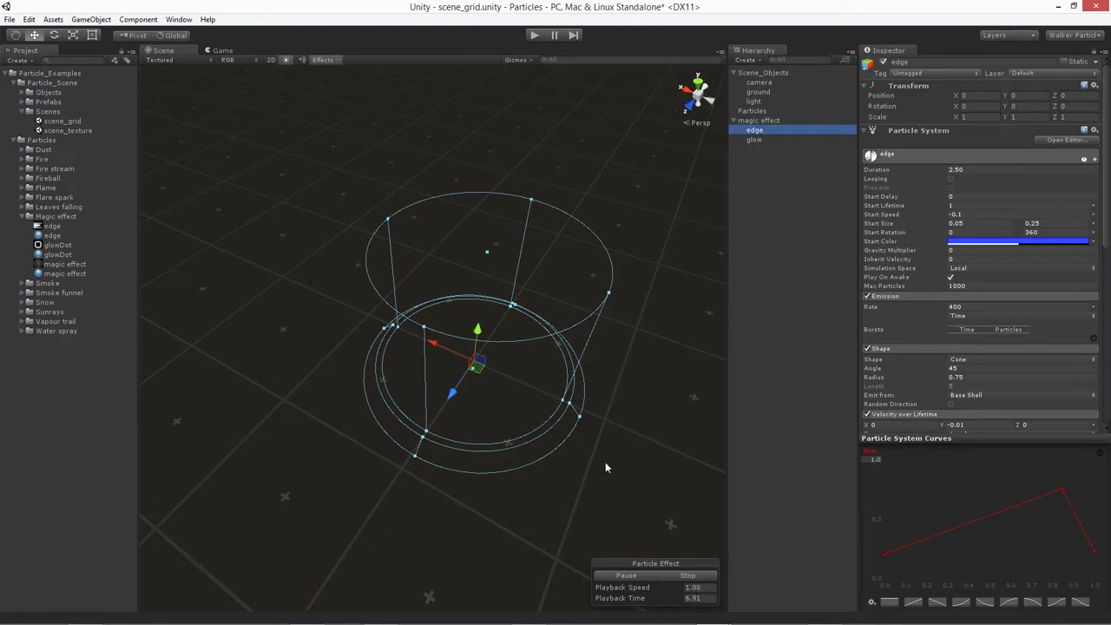
{"action": "left_click_drag", "start_coordinate": [571, 408], "coordinate": [564, 410]}
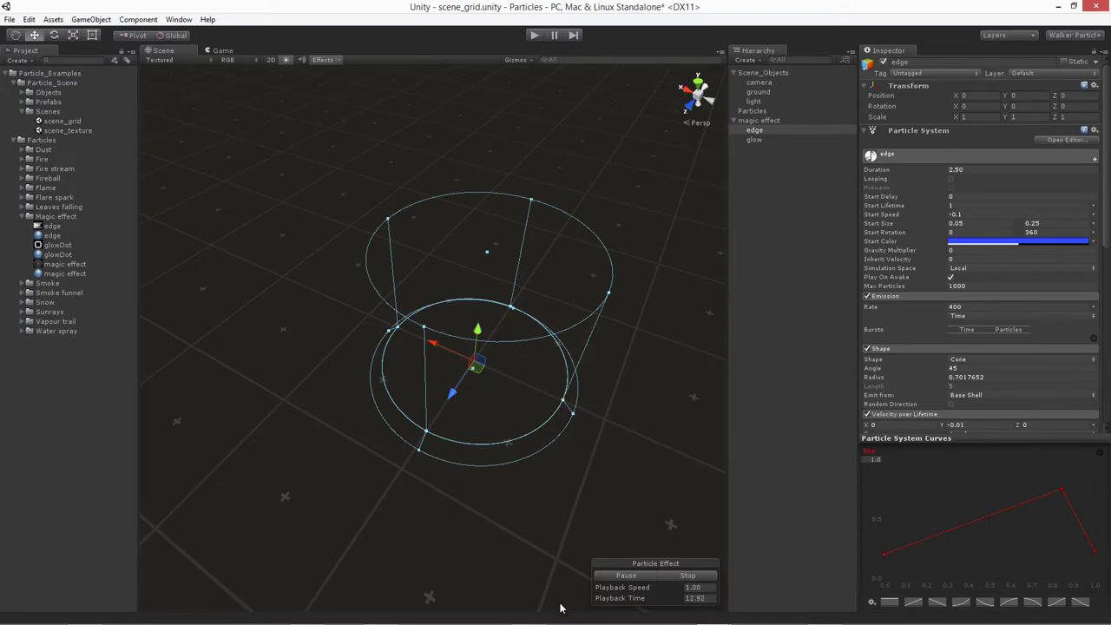
{"action": "left_click", "coordinate": [689, 576]}
{"action": "left_click", "coordinate": [627, 576]}
{"action": "left_click", "coordinate": [627, 576]}
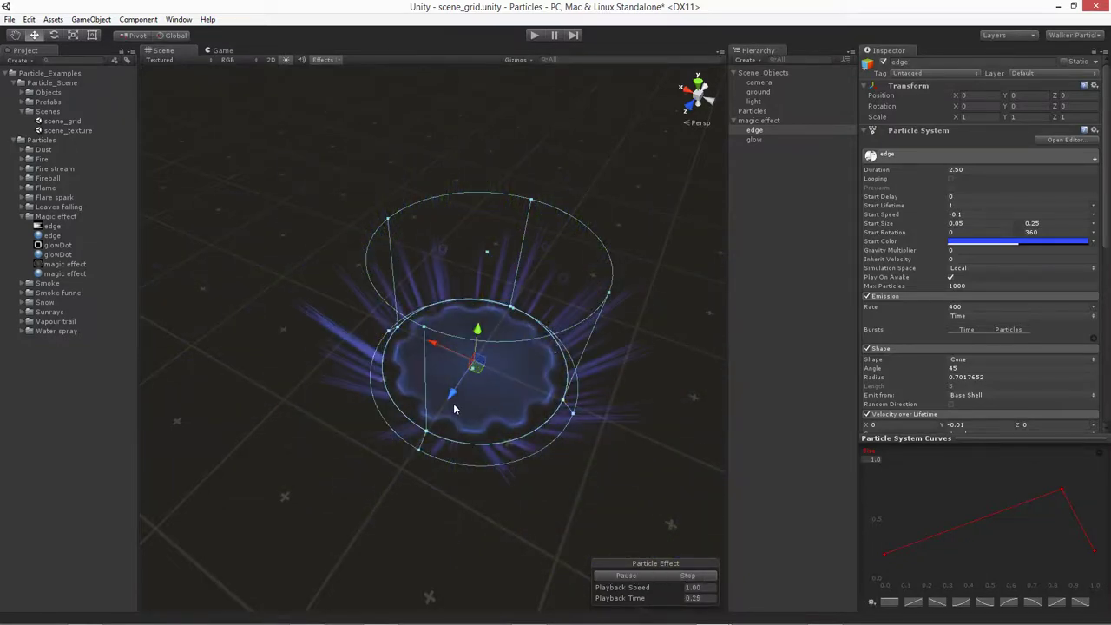
{"action": "left_click_drag", "start_coordinate": [417, 466], "coordinate": [466, 339], "text": "alt"}
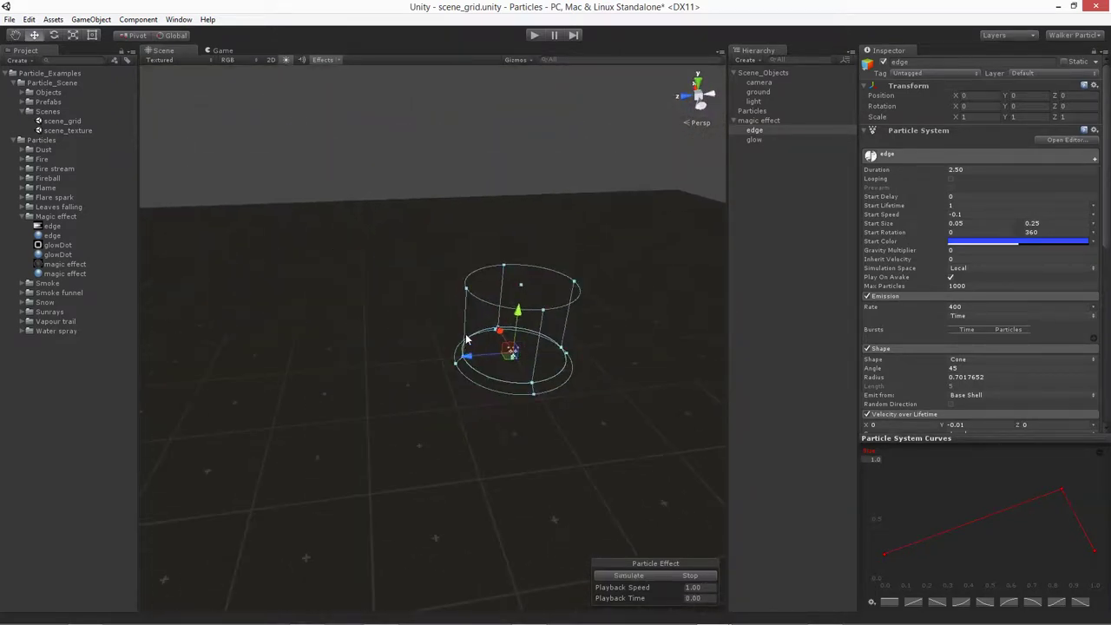
Replay the complete magic effect and view it from a lower angle.
{"action": "left_click", "coordinate": [509, 146]}
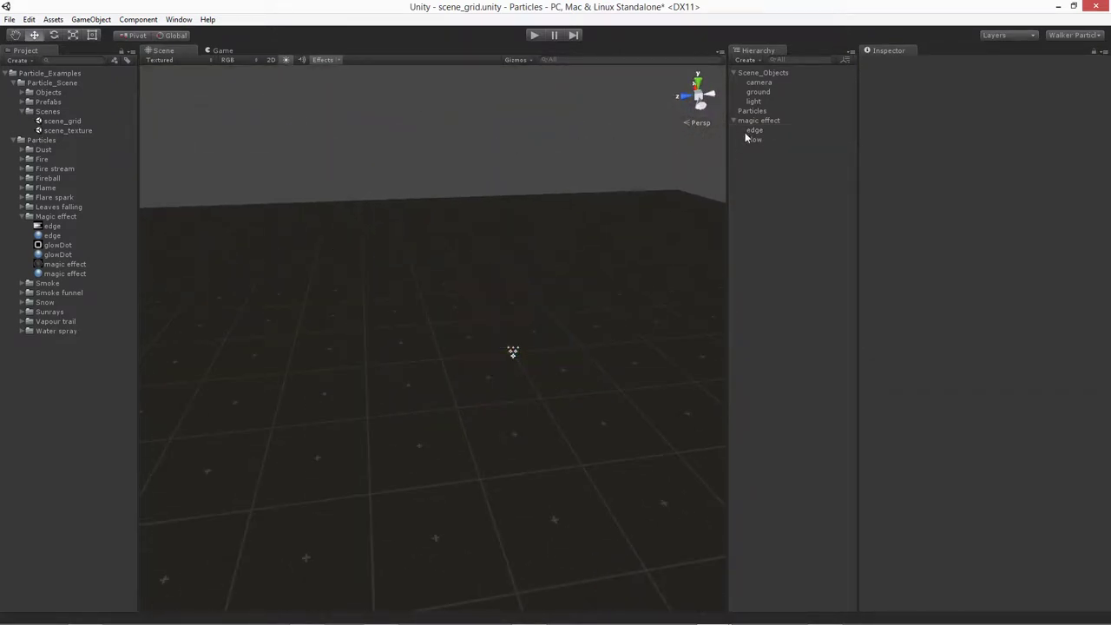
{"action": "left_click", "coordinate": [771, 119]}
{"action": "left_click_drag", "start_coordinate": [541, 424], "coordinate": [460, 347], "text": "alt"}
{"action": "left_click", "coordinate": [691, 576]}
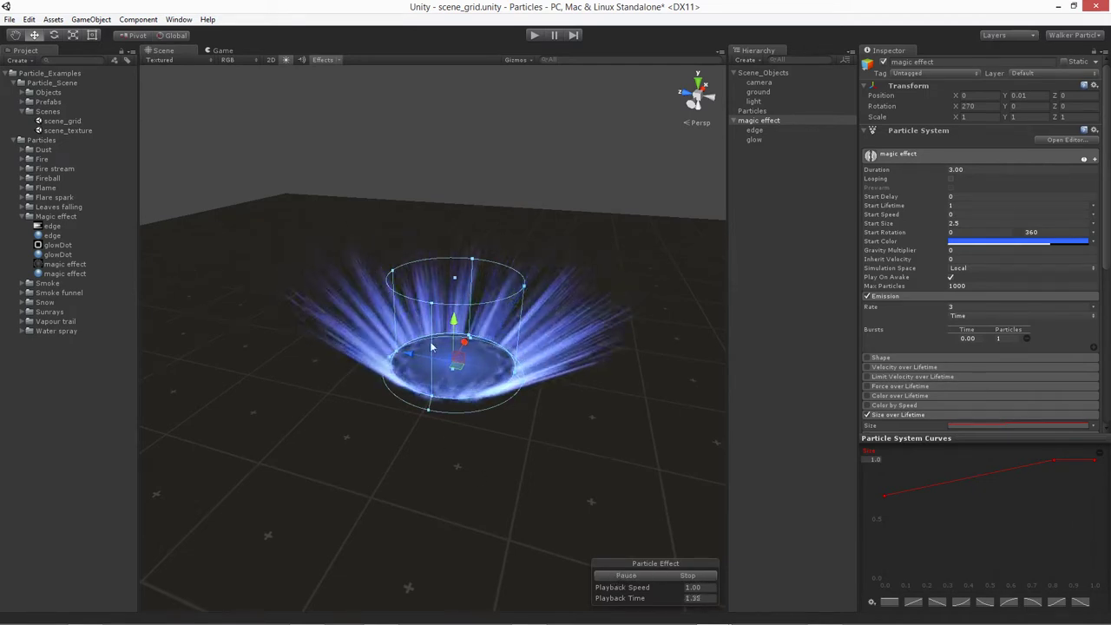
Try a 90-degree angle for edge's emission cone and simulate the effect from a higher view.
{"action": "left_click", "coordinate": [755, 130]}
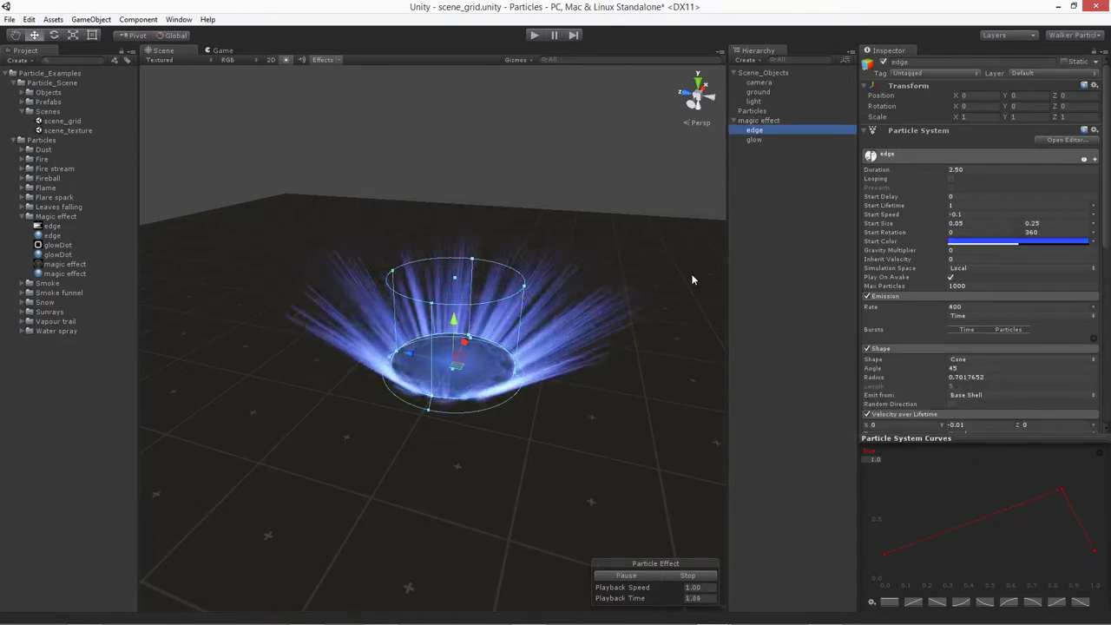
{"action": "scroll", "coordinate": [923, 361], "scroll_direction": "down", "scroll_amount": 3}
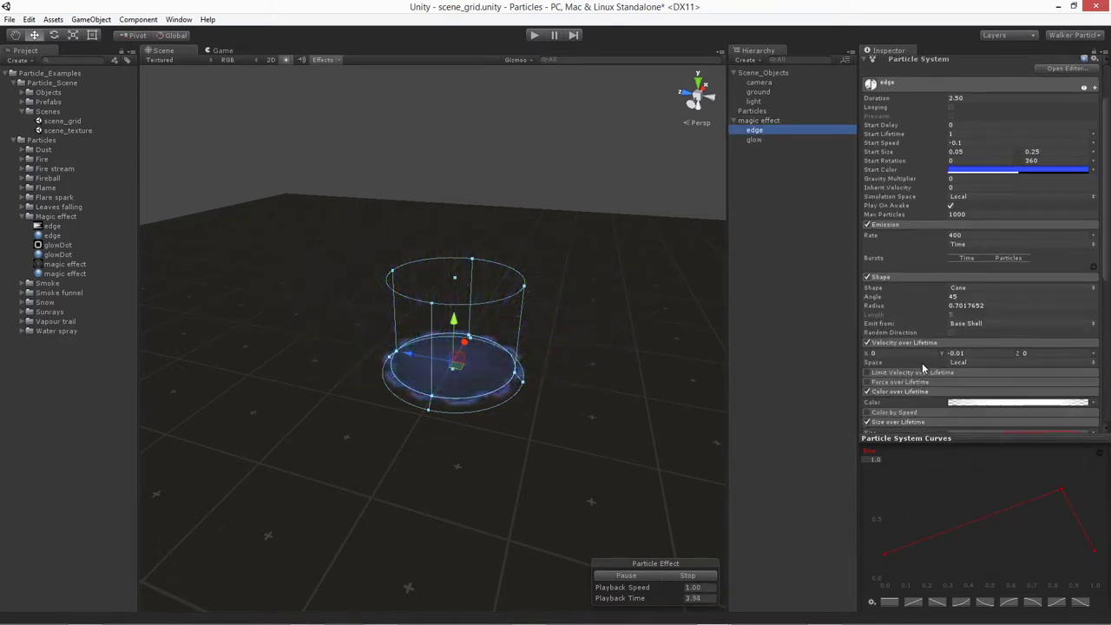
{"action": "scroll", "coordinate": [903, 356], "scroll_direction": "down", "scroll_amount": 3}
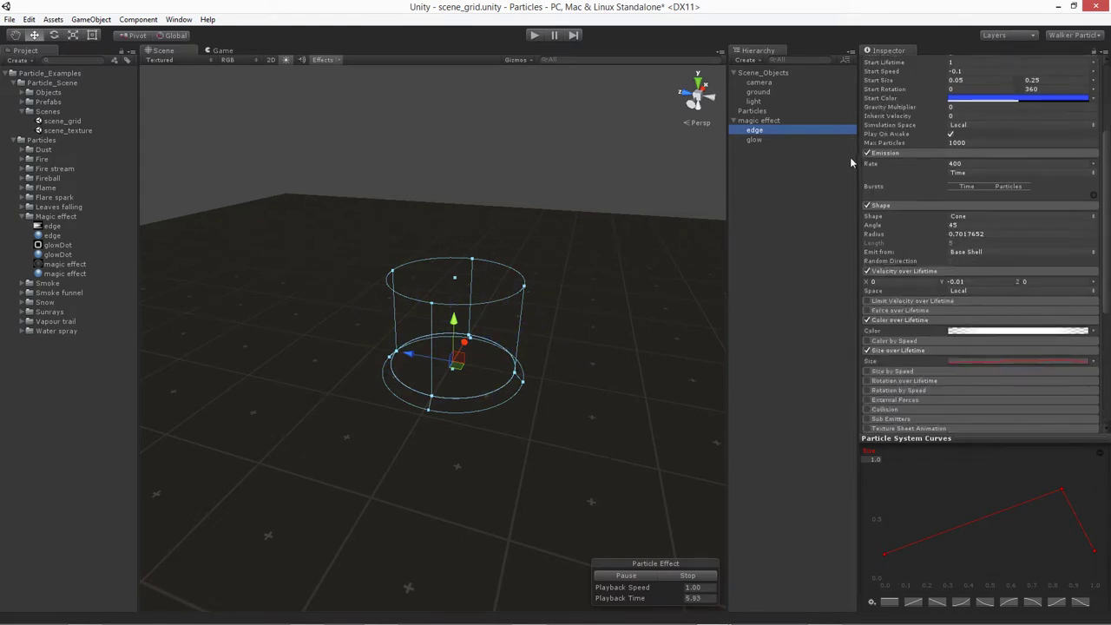
{"action": "left_click_drag", "start_coordinate": [873, 226], "coordinate": [688, 277]}
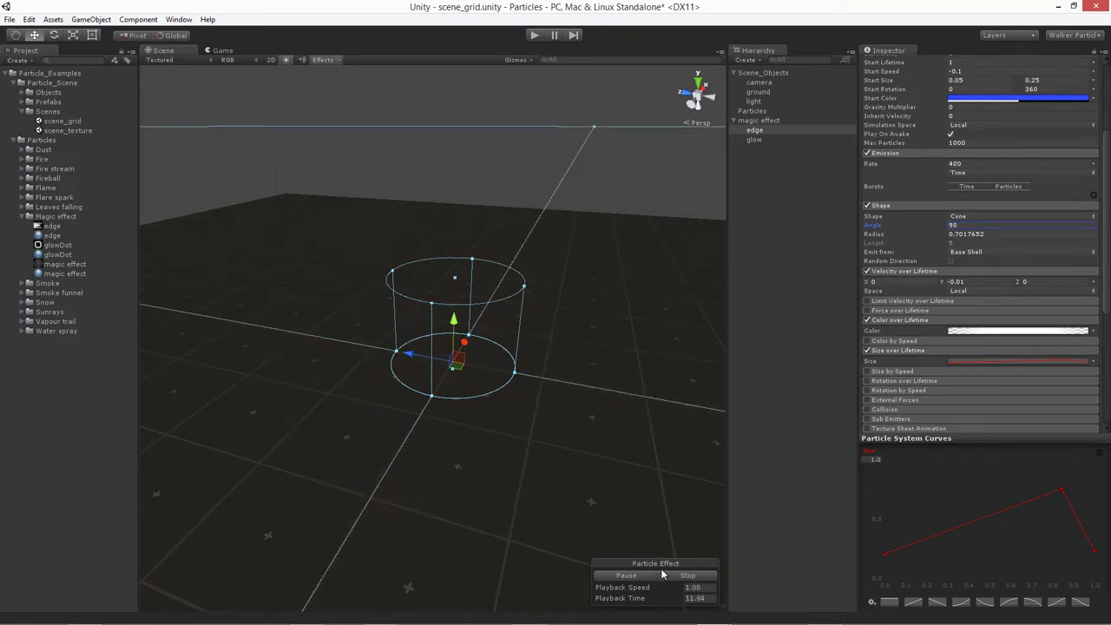
{"action": "left_click", "coordinate": [688, 575]}
{"action": "left_click", "coordinate": [626, 575]}
{"action": "left_click_drag", "start_coordinate": [515, 489], "coordinate": [512, 413], "text": "alt"}
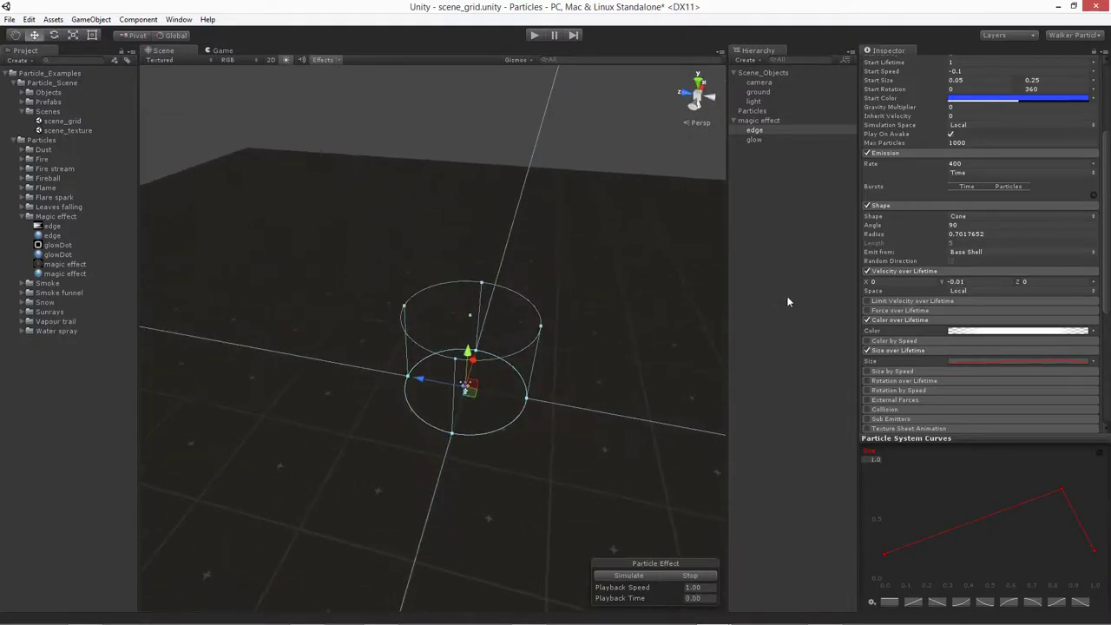
{"action": "left_click", "coordinate": [627, 576]}
Try an angle of about 66 degrees for edge's emission cone and replay the effect.
{"action": "left_click_drag", "start_coordinate": [883, 229], "coordinate": [813, 233]}
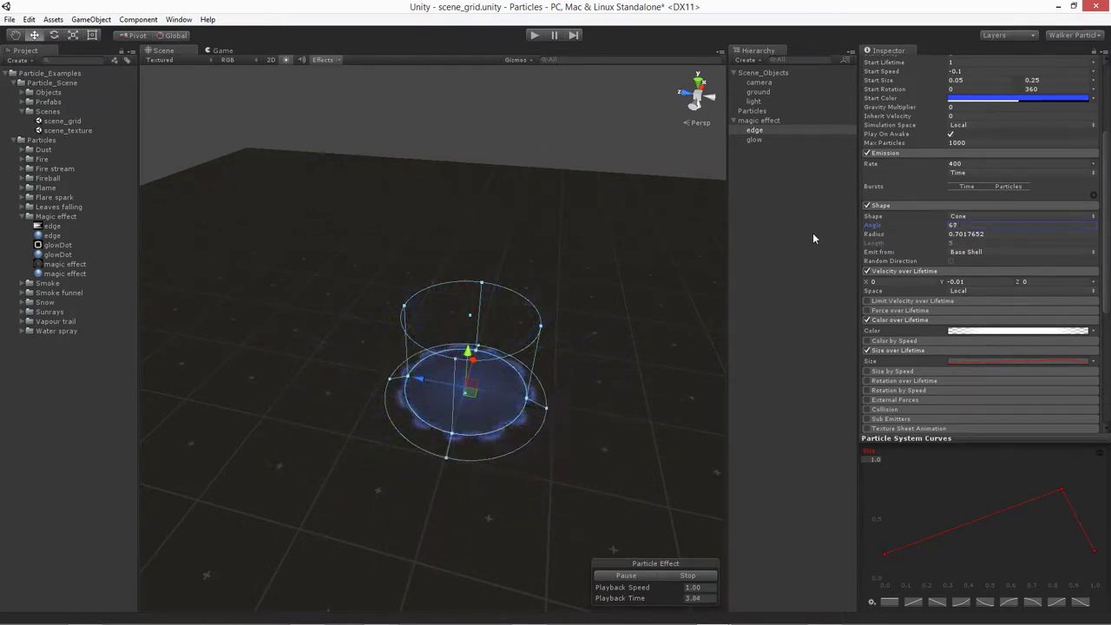
{"action": "left_click", "coordinate": [680, 576]}
{"action": "left_click", "coordinate": [650, 577]}
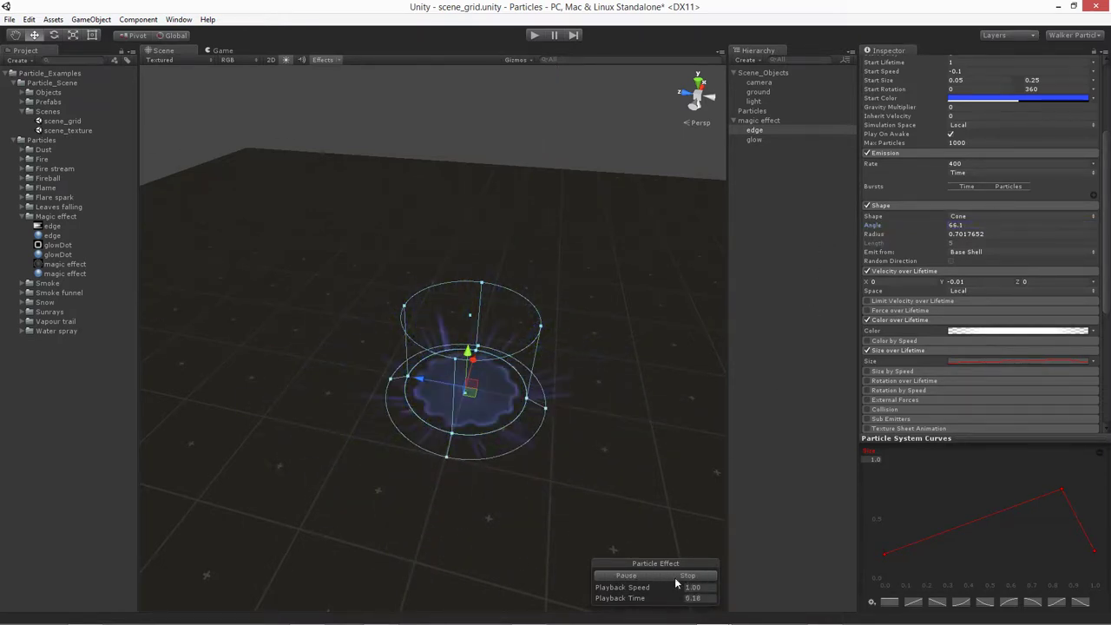
Try an angle of 0 for edge's emission cone and stop the particle simulation.
{"action": "left_click_drag", "start_coordinate": [872, 226], "coordinate": [752, 259]}
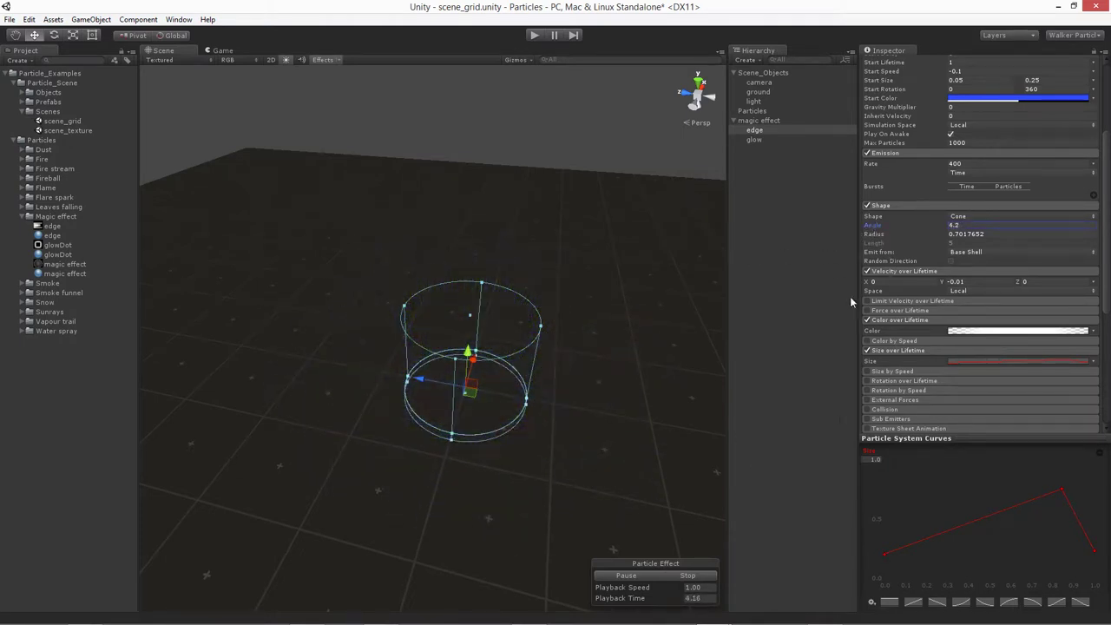
{"action": "left_click_drag", "start_coordinate": [892, 209], "coordinate": [872, 227]}
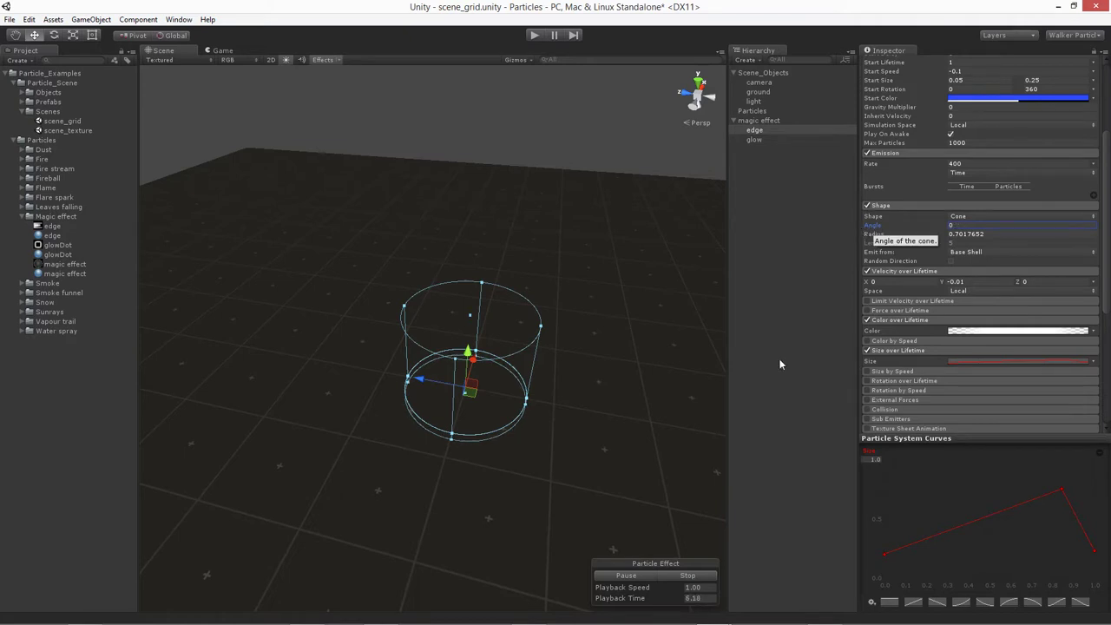
{"action": "left_click", "coordinate": [688, 576]}
{"action": "left_click_drag", "start_coordinate": [536, 512], "coordinate": [625, 310], "text": "alt"}
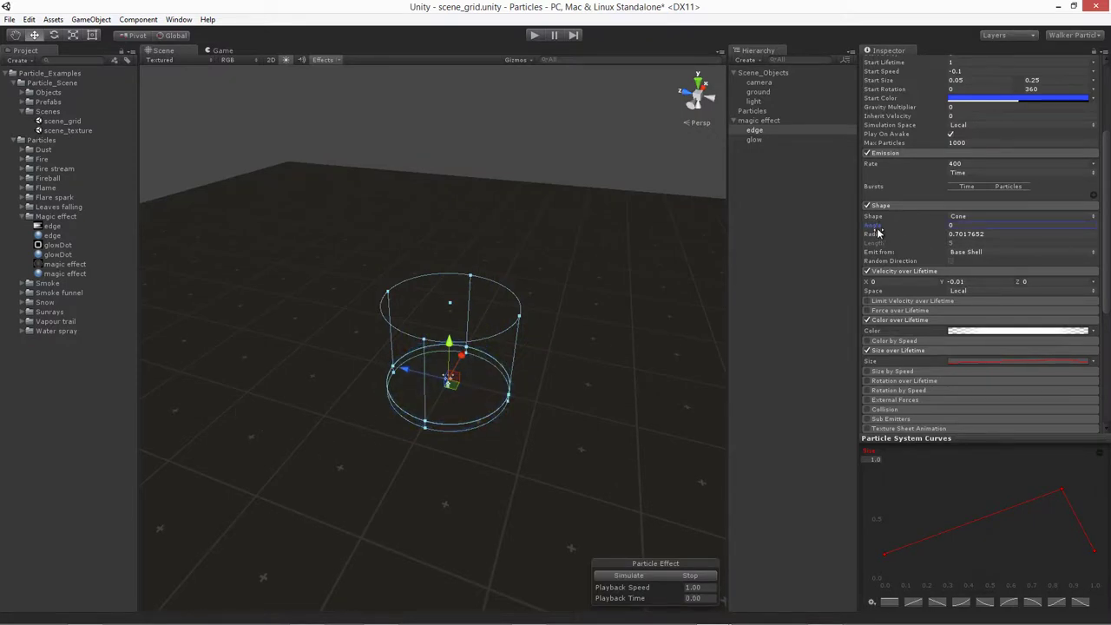
Set the angle of edge's emission cone to 40 and preview the effect from a lower view.
{"action": "left_click", "coordinate": [971, 224]}
{"action": "type", "text": "40"}
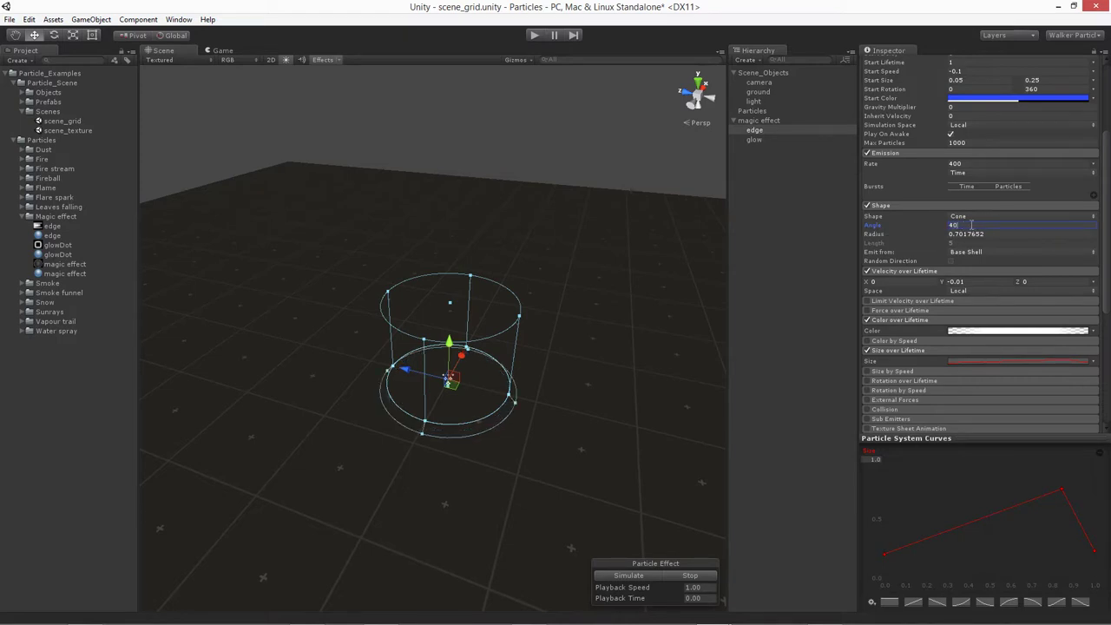
{"action": "left_click", "coordinate": [622, 579]}
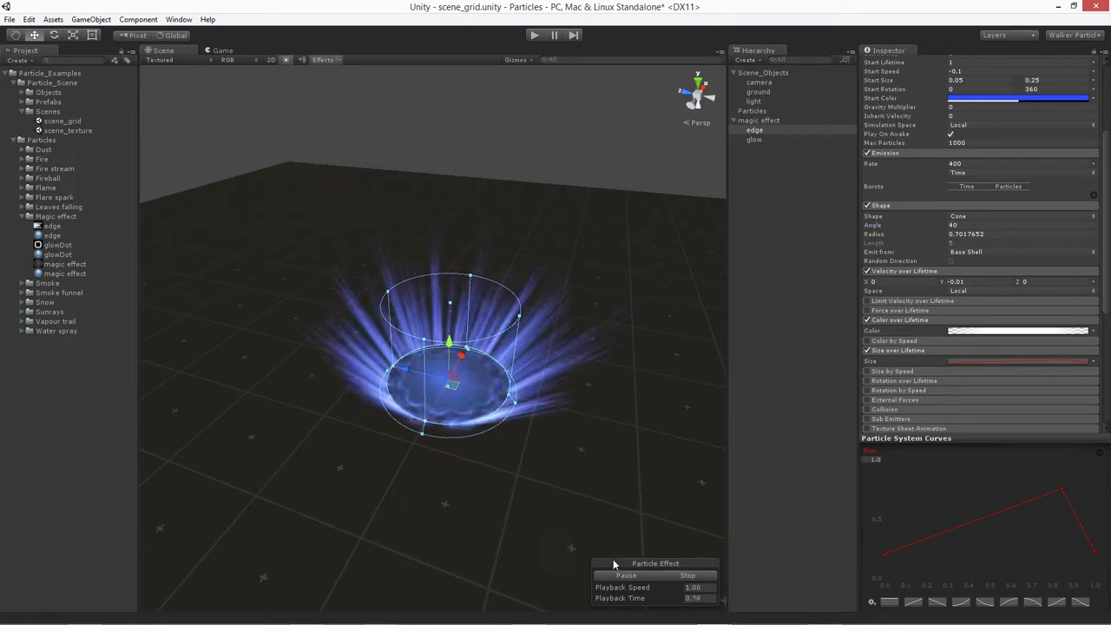
{"action": "left_click_drag", "start_coordinate": [471, 405], "coordinate": [494, 396], "text": "alt"}
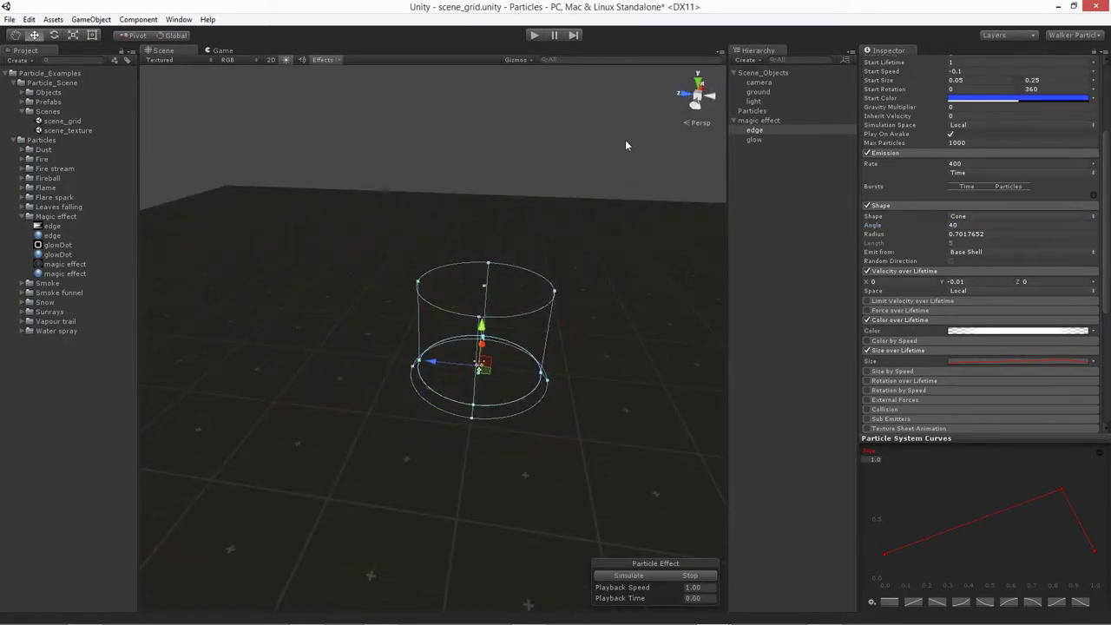
{"action": "left_click", "coordinate": [439, 132]}
Store magic effect as a prefab in the Magic effect folder and delete its instance from the scene.
{"action": "left_click", "coordinate": [770, 120]}
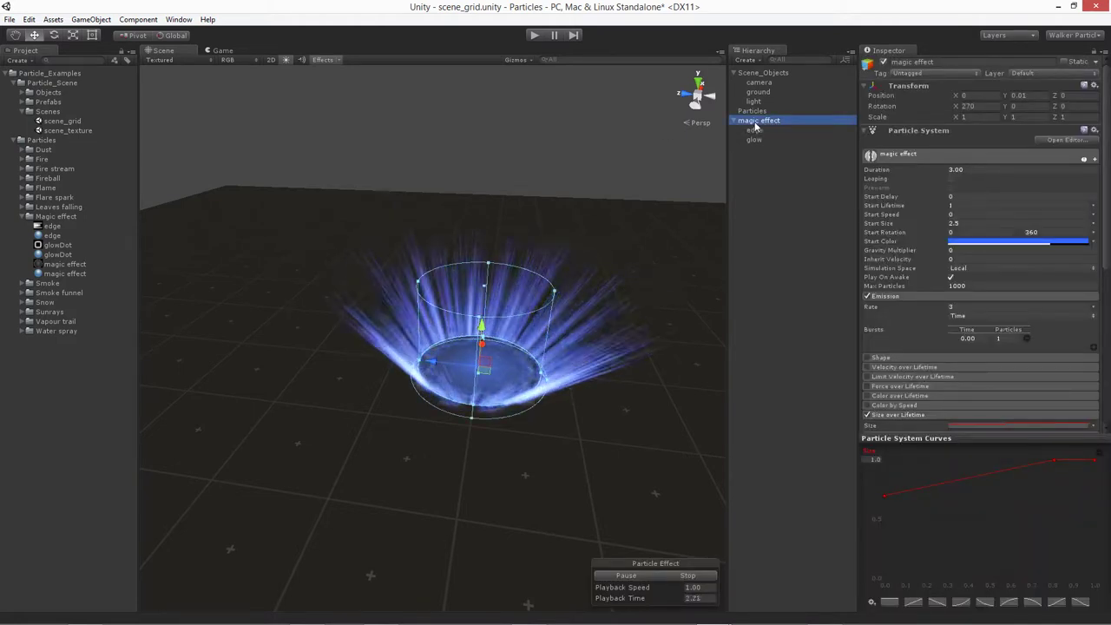
{"action": "left_click_drag", "start_coordinate": [156, 217], "coordinate": [56, 221]}
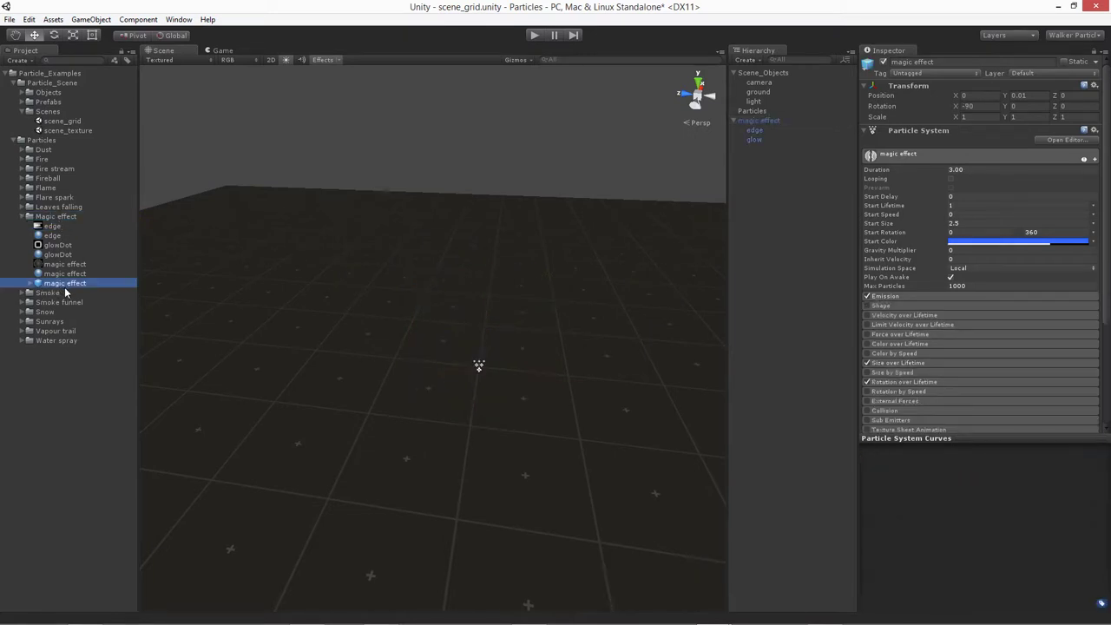
{"action": "left_click", "coordinate": [759, 121]}
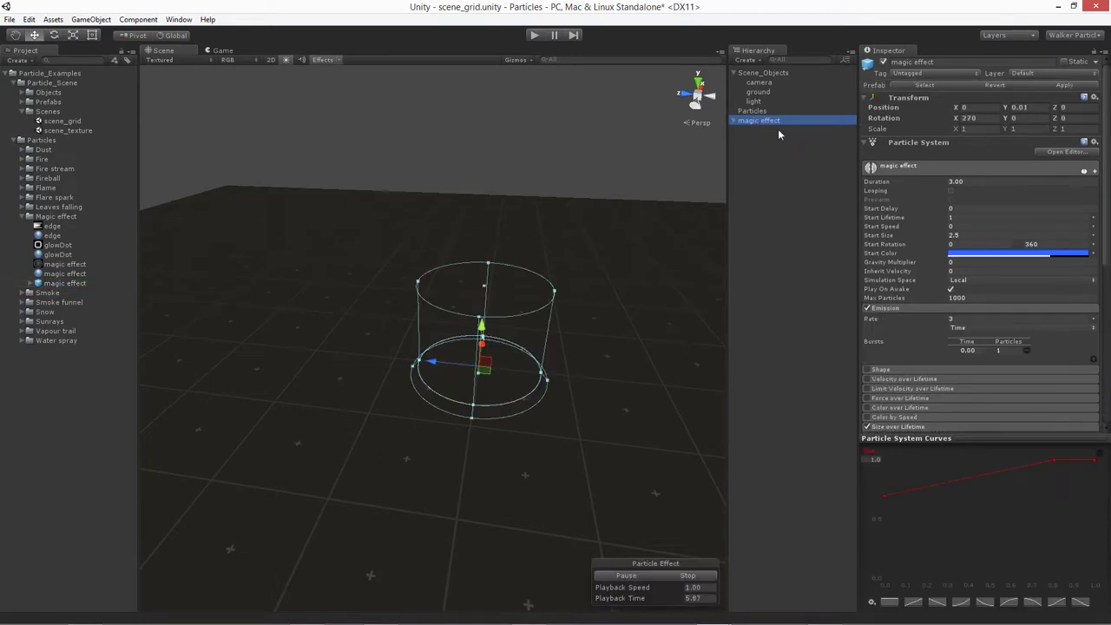
{"action": "key", "text": "Delete"}
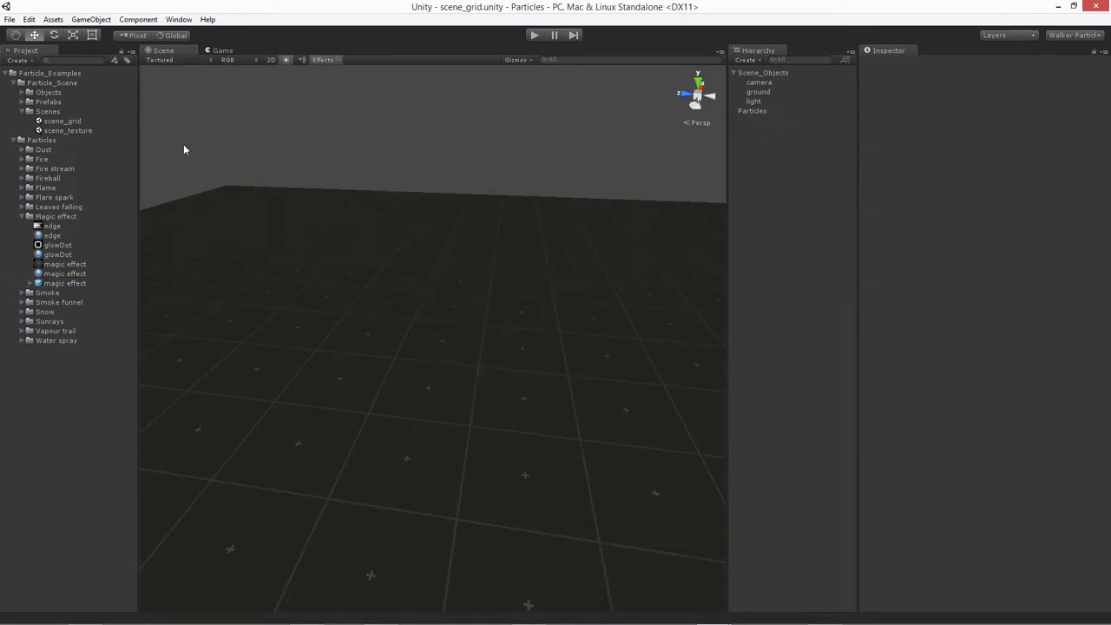
Open scene_texture and place the magic effect prefab on the ground before the cabinet, at about X 1.37, Y -0.40, Z -0.97.
{"action": "double_click", "coordinate": [68, 130]}
{"action": "key", "text": "alt"}
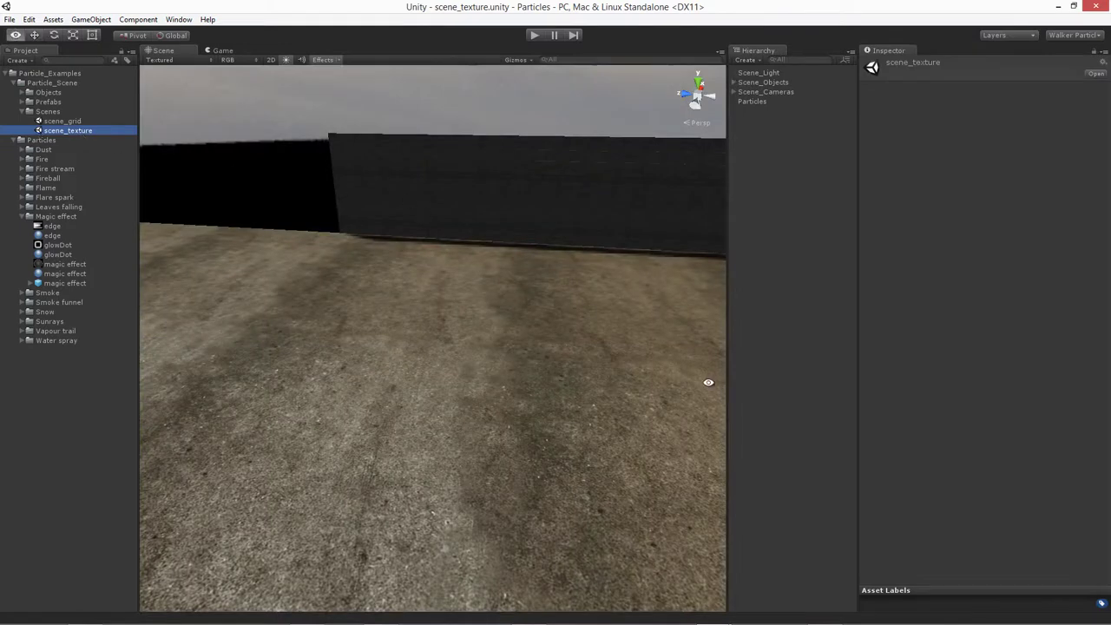
{"action": "left_click_drag", "start_coordinate": [406, 329], "coordinate": [482, 324], "text": "alt"}
{"action": "scroll", "coordinate": [481, 324], "scroll_direction": "down", "scroll_amount": 5}
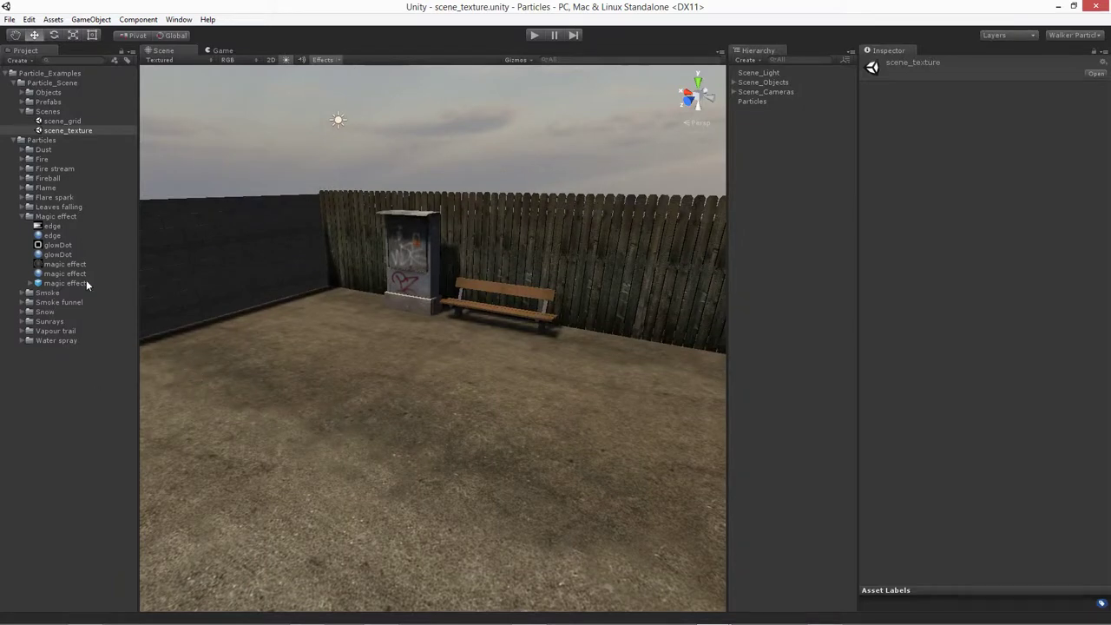
{"action": "left_click_drag", "start_coordinate": [61, 283], "coordinate": [258, 328]}
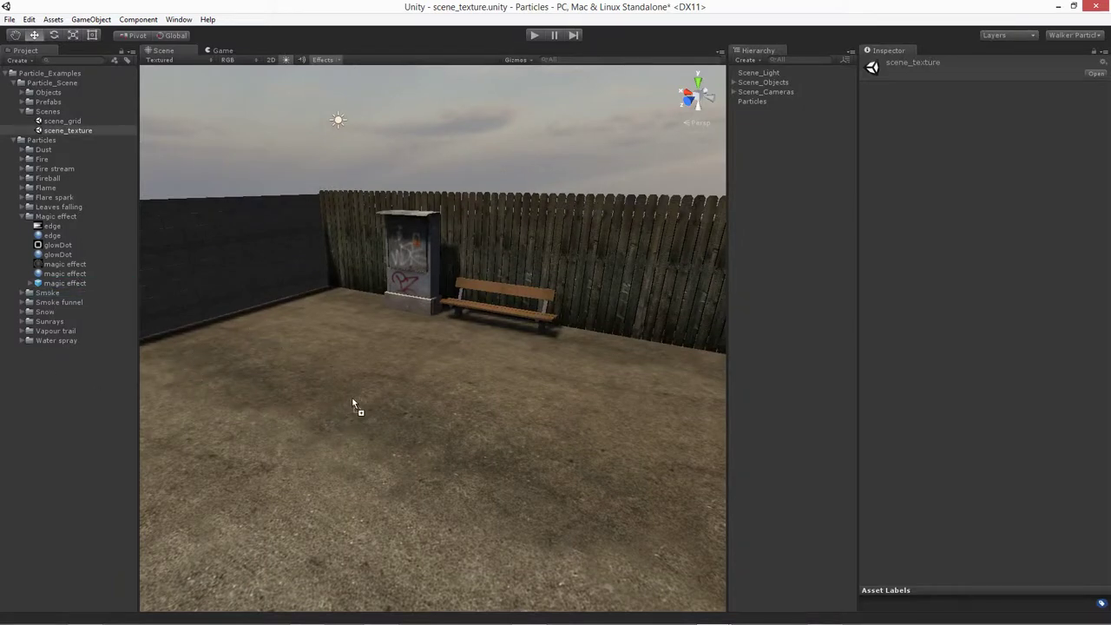
{"action": "left_click_drag", "start_coordinate": [355, 403], "coordinate": [354, 401]}
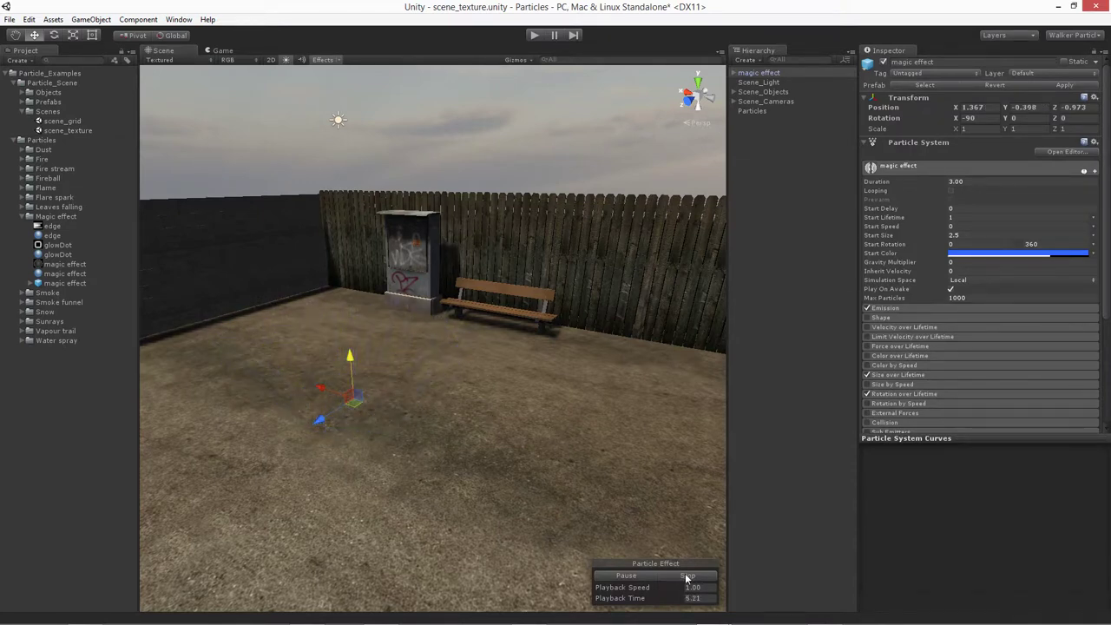
Simulate magic effect repeatedly in the textured scene and examine it from several angles.
{"action": "left_click", "coordinate": [621, 577]}
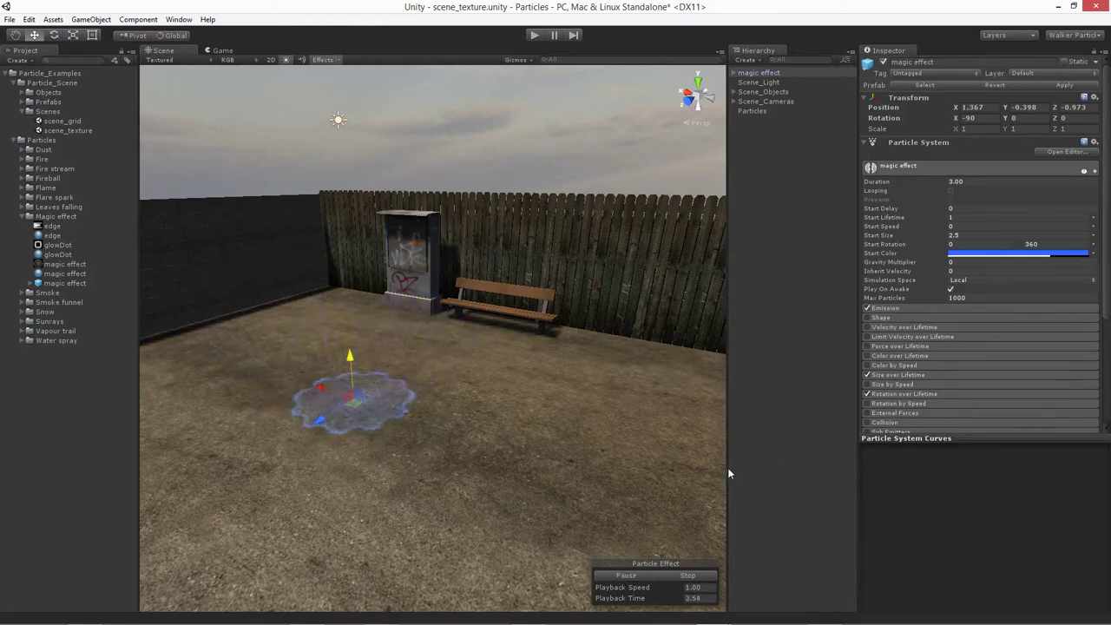
{"action": "left_click", "coordinate": [640, 576]}
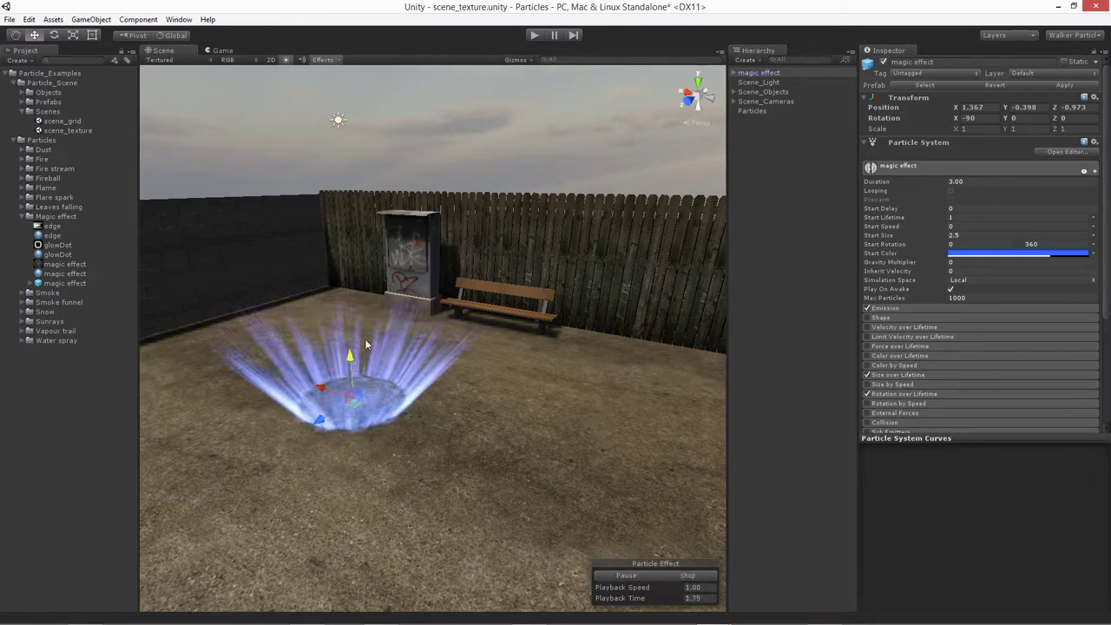
{"action": "key", "text": "alt"}
{"action": "left_click_drag", "start_coordinate": [575, 422], "coordinate": [475, 381], "text": "alt"}
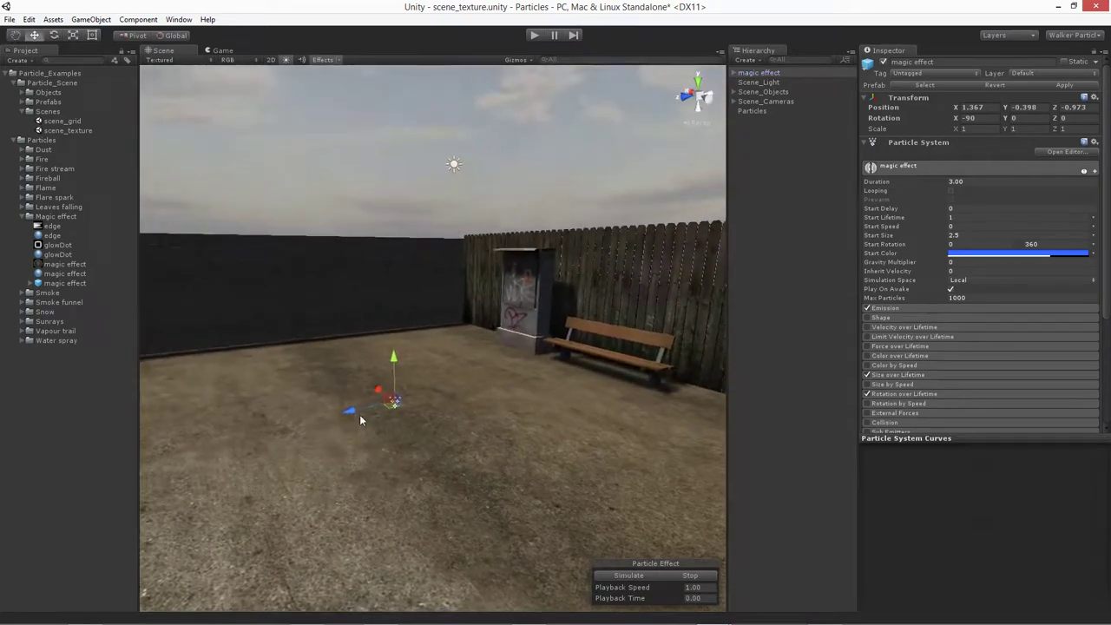
{"action": "left_click", "coordinate": [629, 576]}
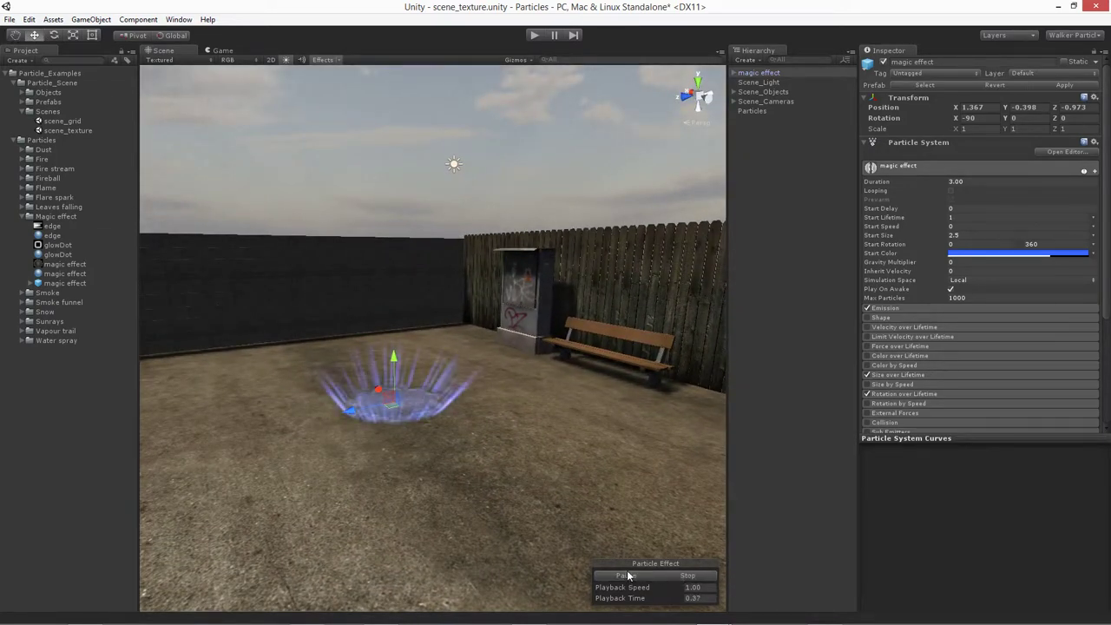
{"action": "left_click_drag", "start_coordinate": [486, 486], "coordinate": [558, 451], "text": "alt"}
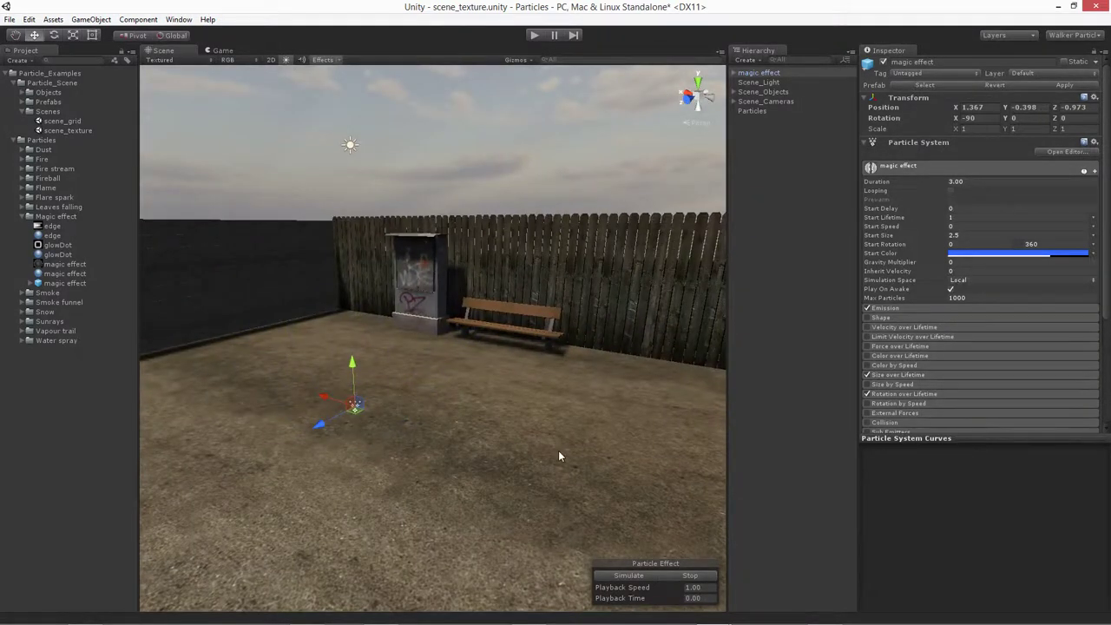